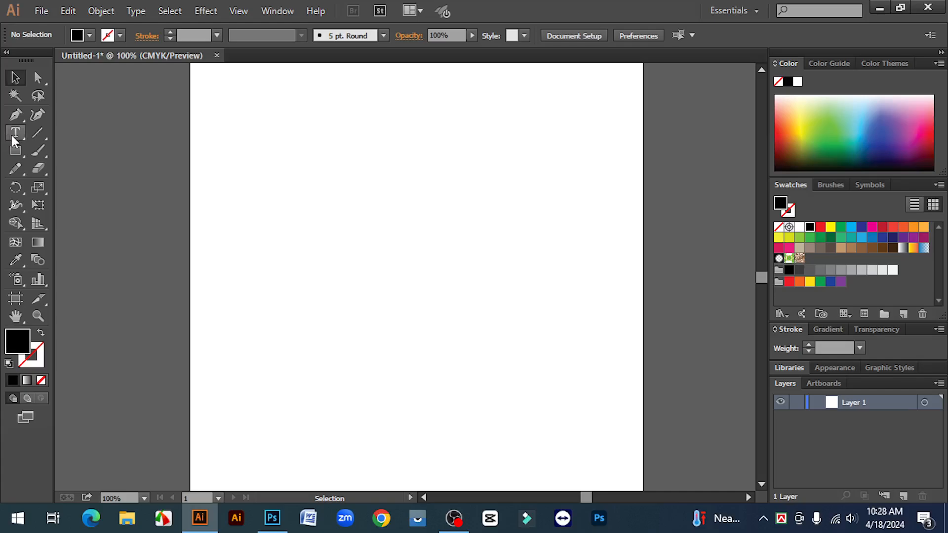
pyautogui.click(11, 137)
pyautogui.click(434, 290)
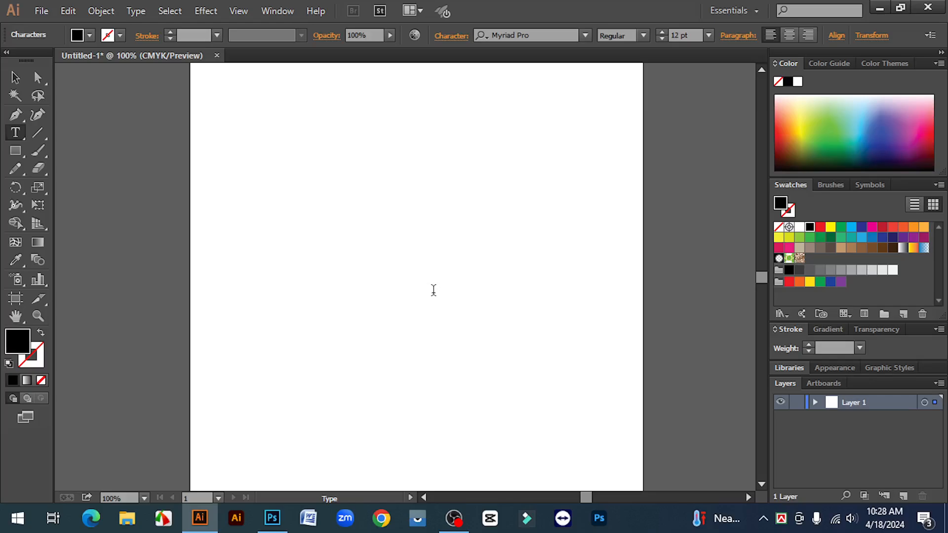
pyautogui.click(15, 77)
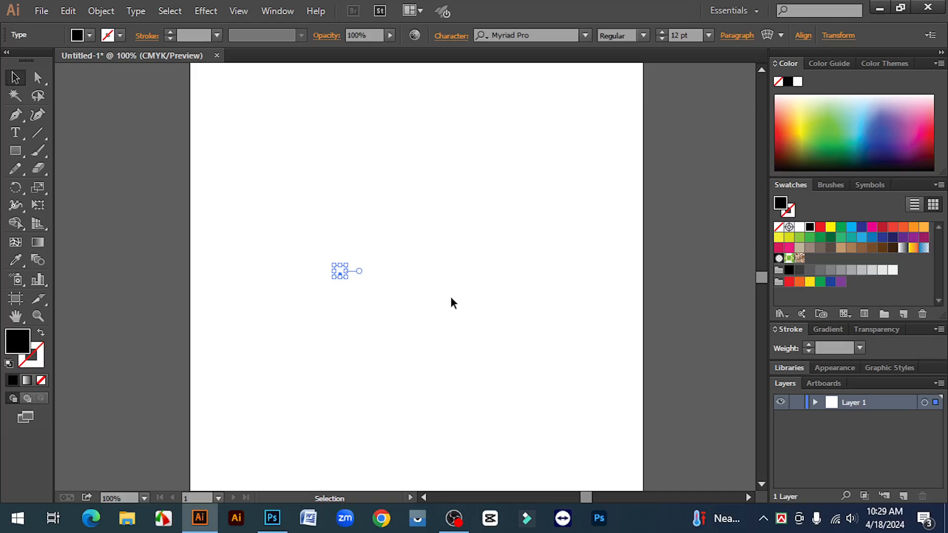
pyautogui.press('Delete')
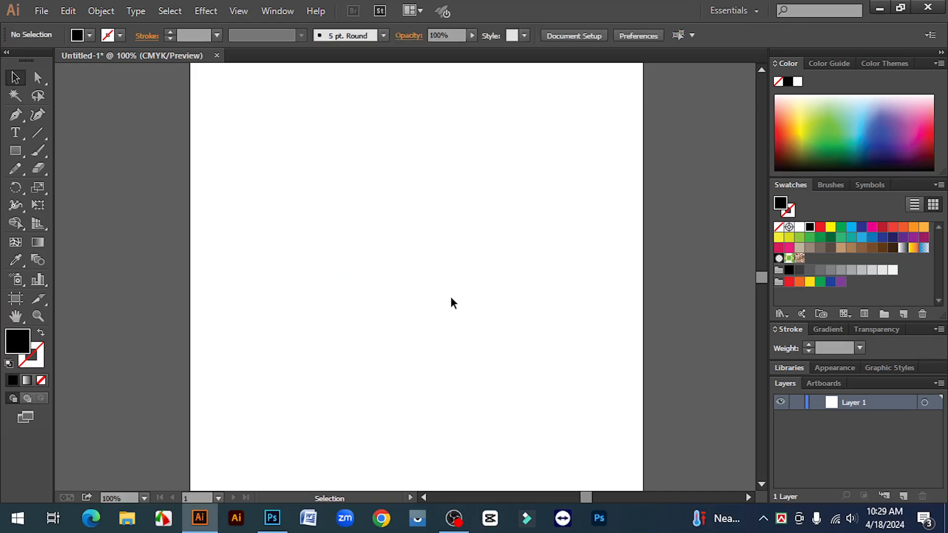
# Step: Start a new point text object left of the artboard's centre and set its font size to 27 pt
pyautogui.click(15, 133)
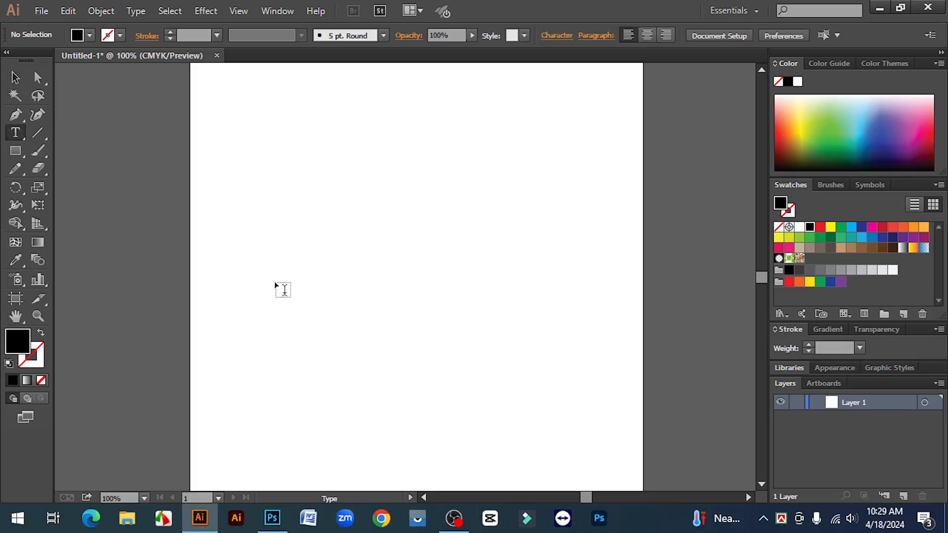
pyautogui.click(290, 280)
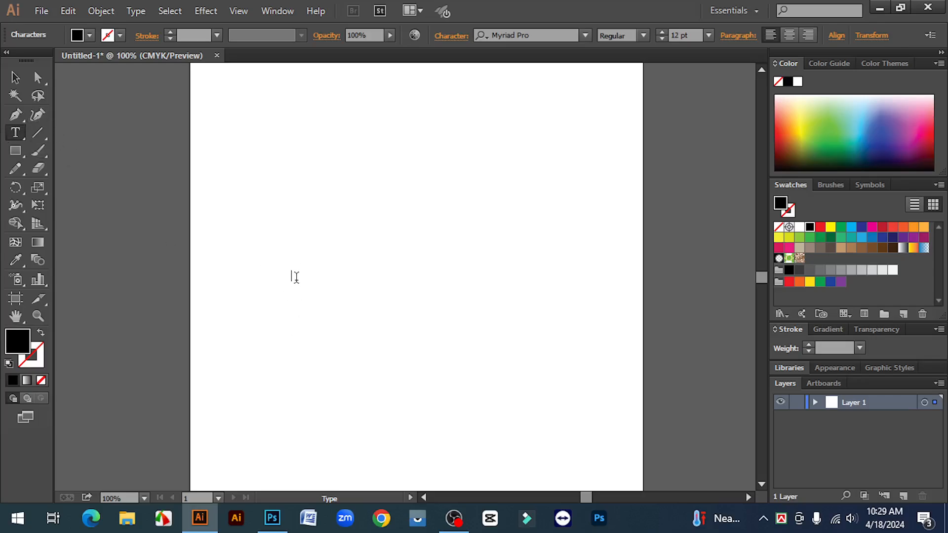
pyautogui.click(662, 32)
pyautogui.click(662, 32)
pyautogui.click(662, 31)
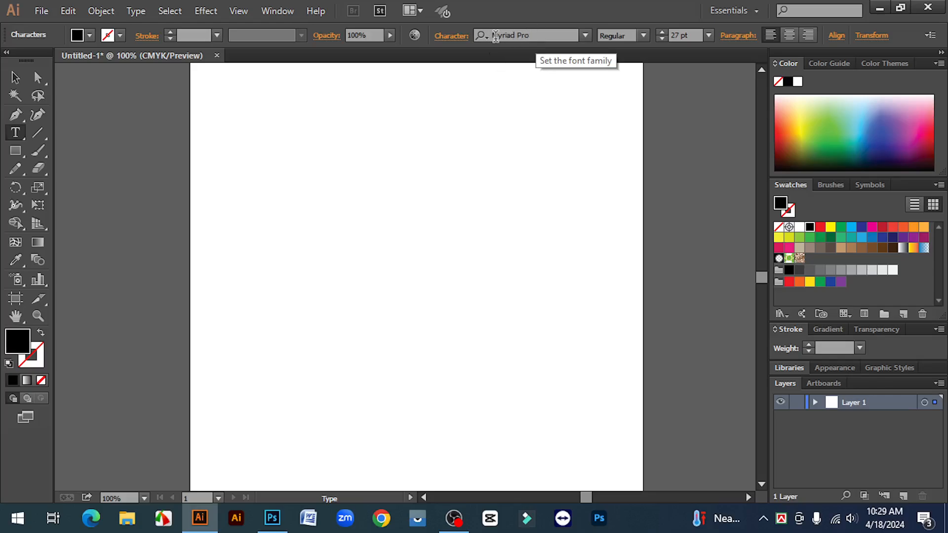
# Step: Search the font families for "sutonnymj" and set the new text's font to SutonnyMJ Bold
pyautogui.click(536, 31)
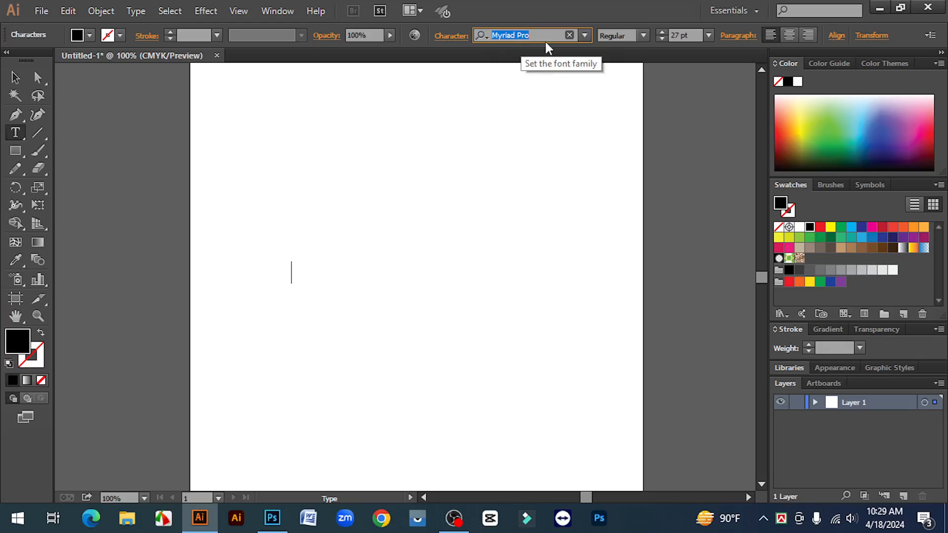
pyautogui.click(543, 35)
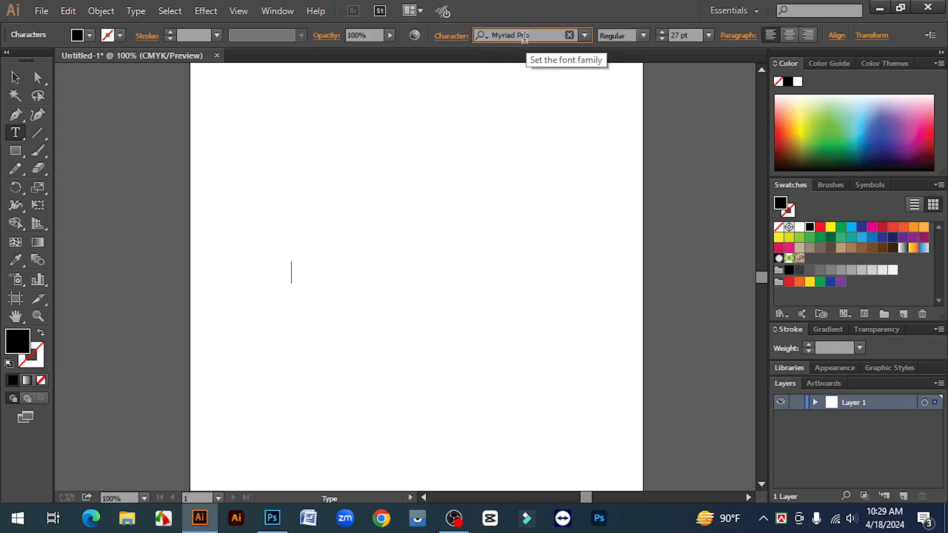
pyautogui.click(544, 35)
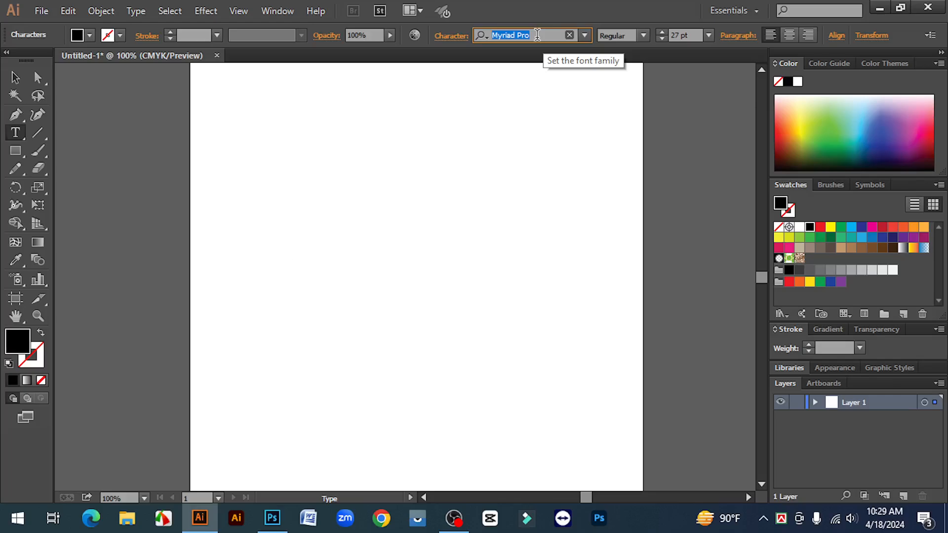
pyautogui.write('s')
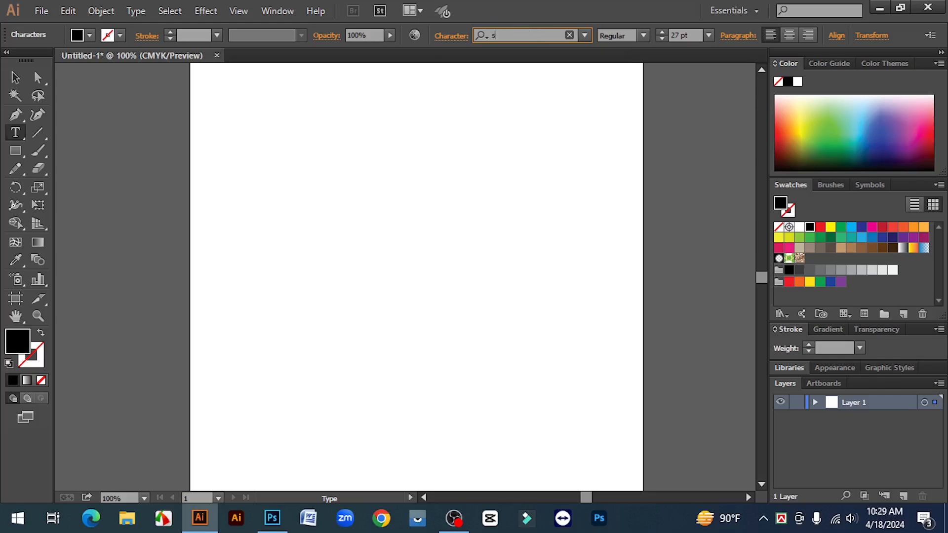
pyautogui.write('utonn')
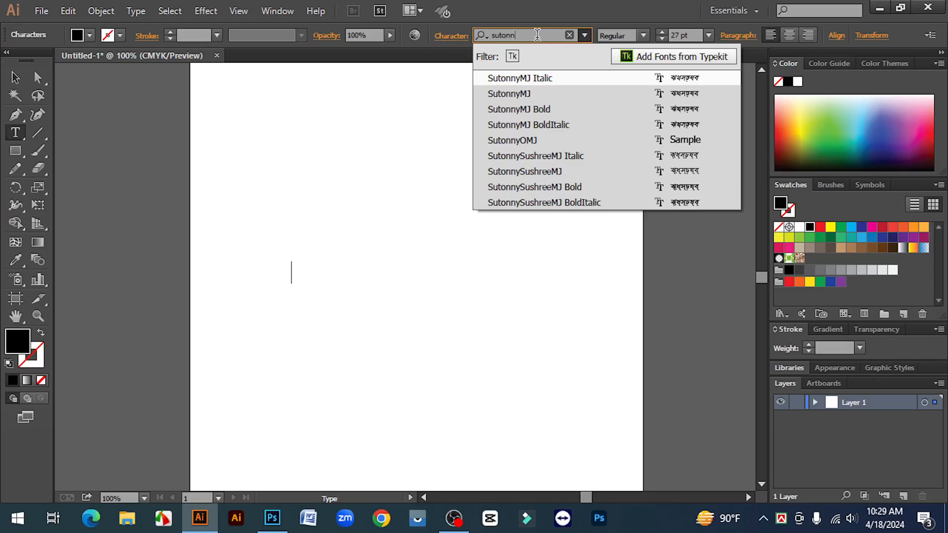
pyautogui.write('ymj')
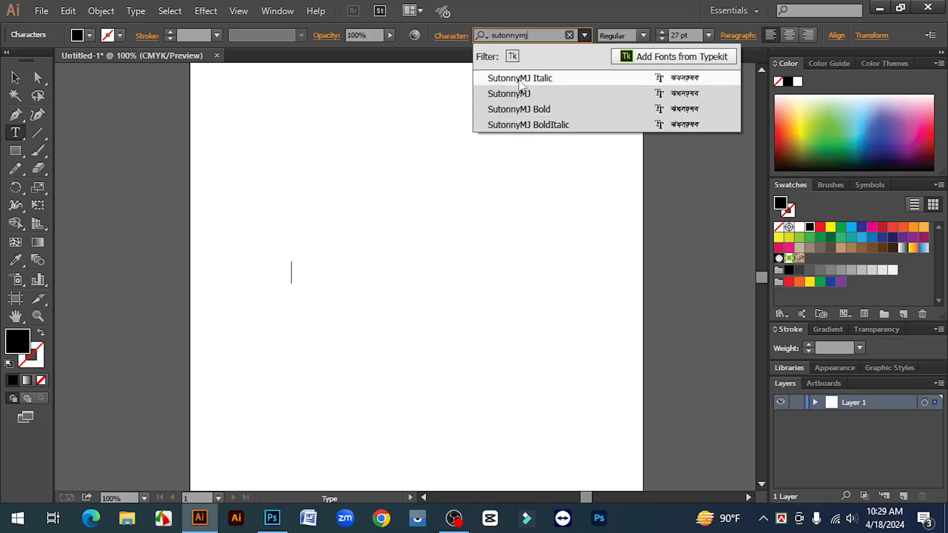
pyautogui.click(540, 111)
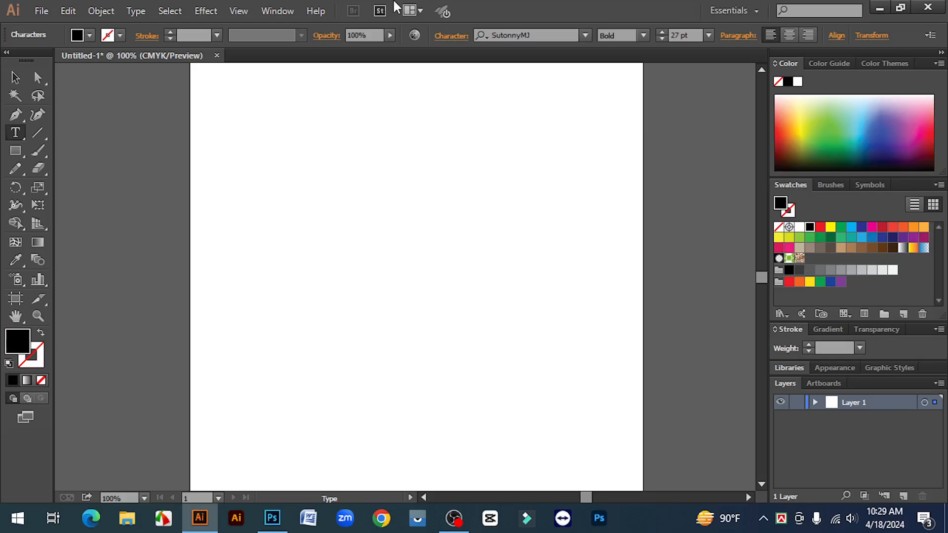
# Step: Switch the keyboard input to Bijoy Classic and increase the text's font size to 51 pt
pyautogui.click(780, 526)
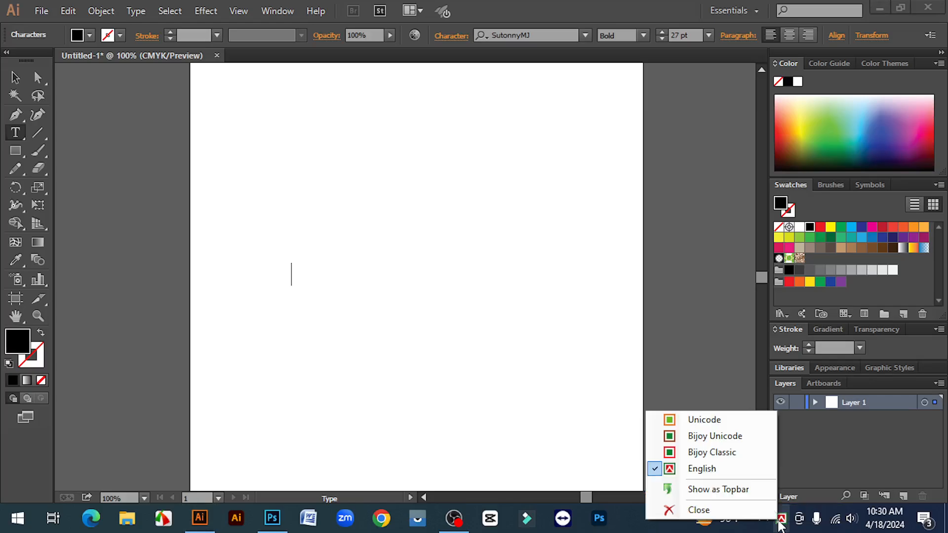
pyautogui.click(715, 452)
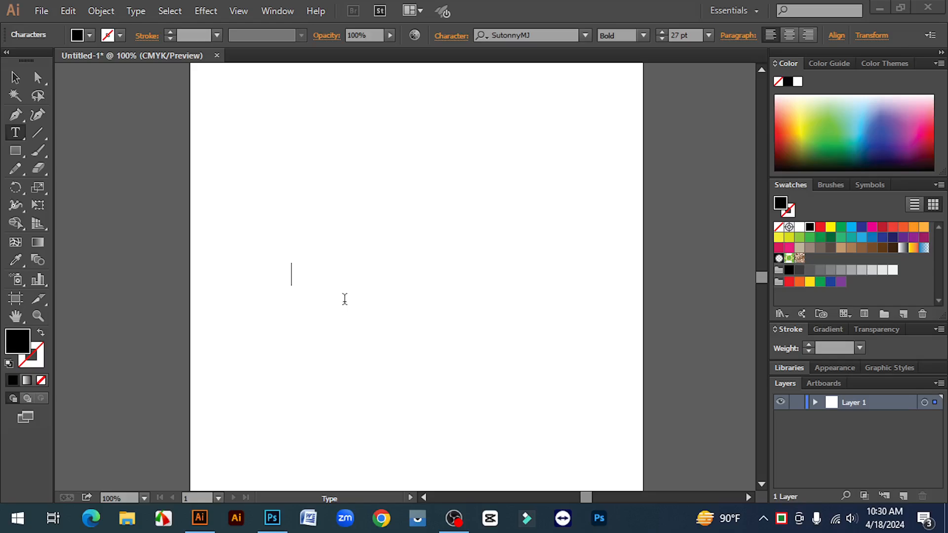
pyautogui.click(662, 31)
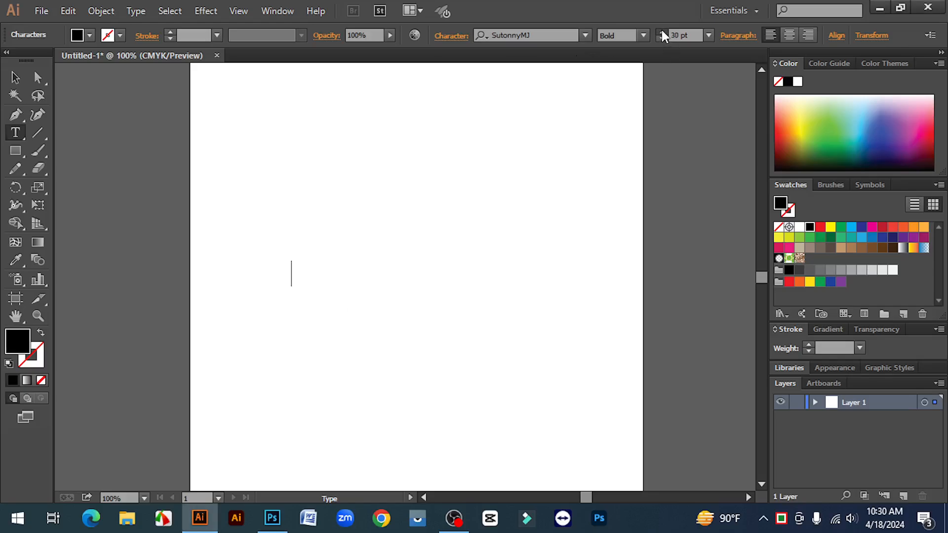
pyautogui.click(662, 32)
# Step: Enter the Bangla text "আমার সোনার বাংলা" and finish editing the text object
pyautogui.write('আমার সো')
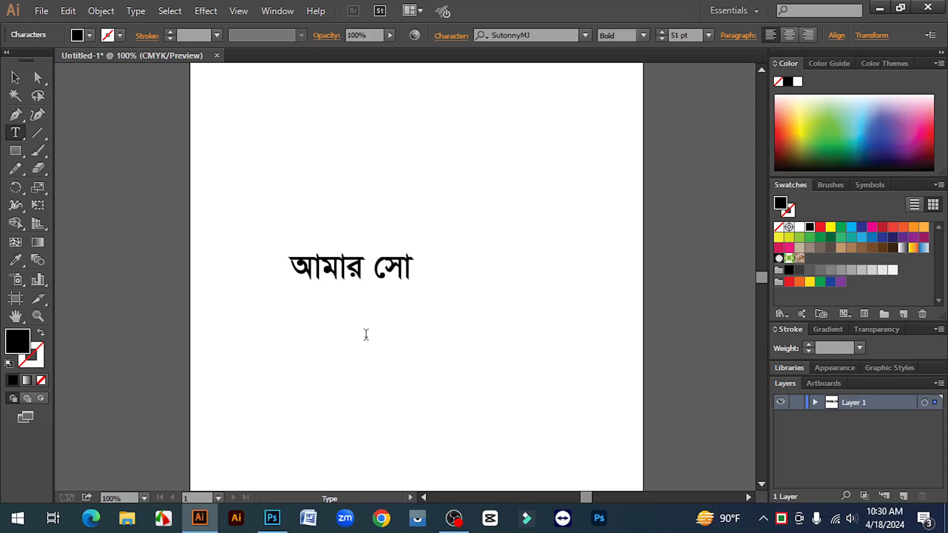
pyautogui.write('নার বাংল')
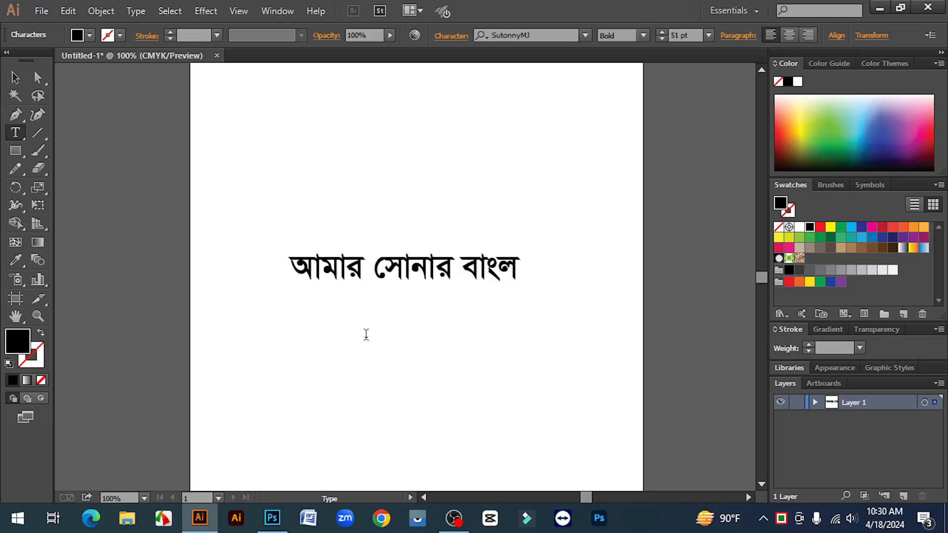
pyautogui.write('া')
pyautogui.press('Escape')
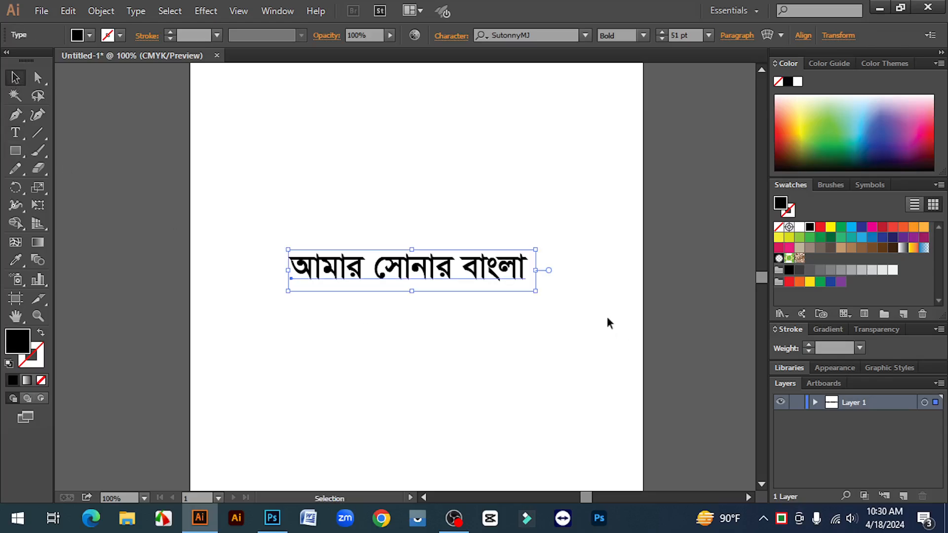
# Step: Scale the Bangla text line proportionally from its centre to about 64 pt and move it higher on the artboard
pyautogui.moveTo(535, 292); pyautogui.dragTo(568, 354)
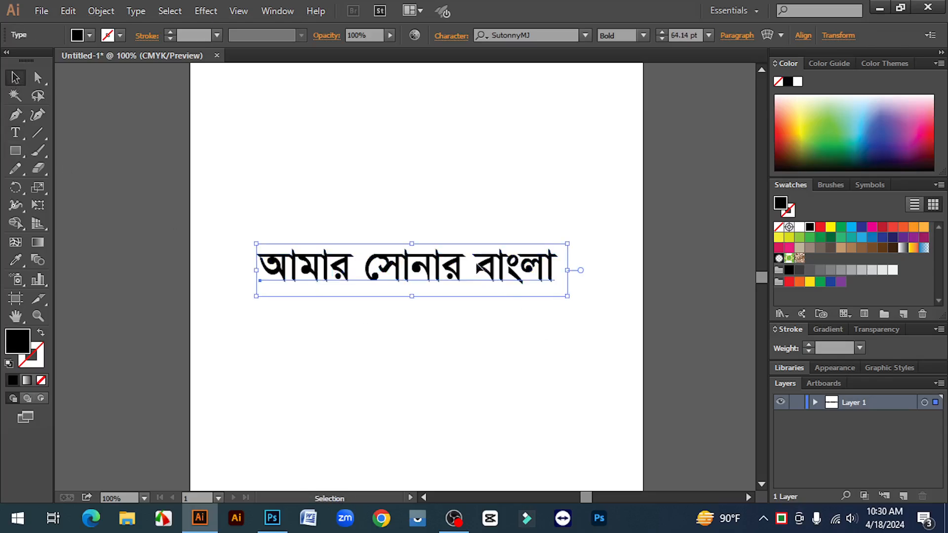
pyautogui.moveTo(460, 272); pyautogui.dragTo(456, 228)
pyautogui.click(462, 284)
pyautogui.click(482, 299)
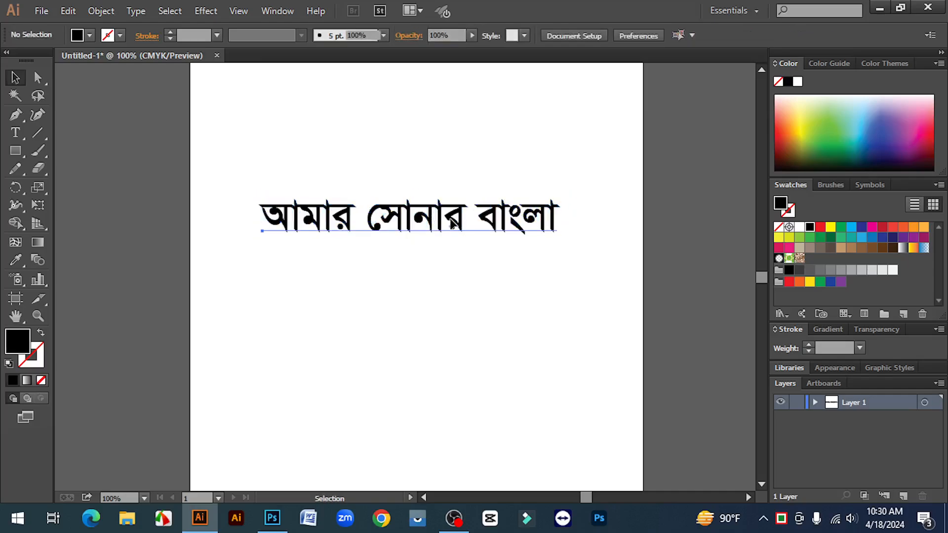
# Step: Move the Bangla text line slightly down the artboard and deselect it
pyautogui.click(453, 225)
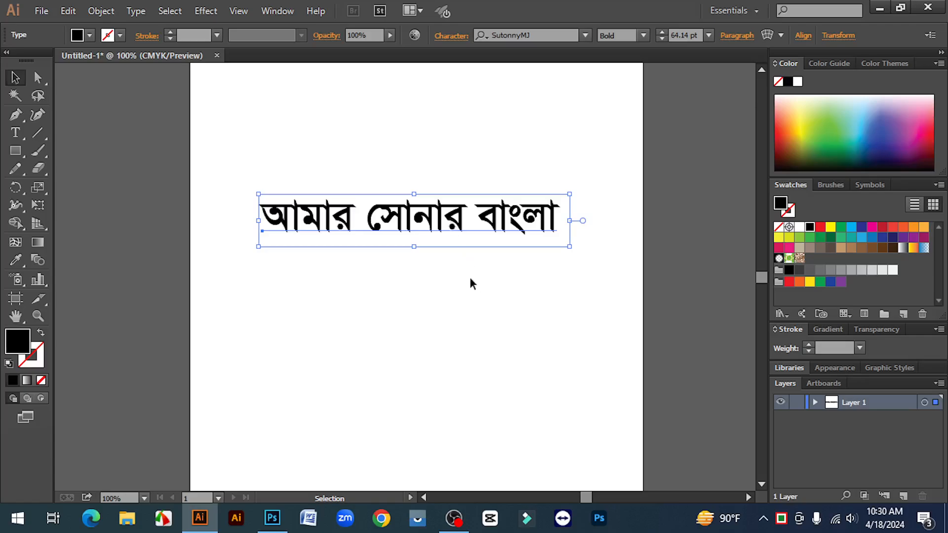
pyautogui.click(471, 279)
pyautogui.click(450, 223)
pyautogui.moveTo(428, 223); pyautogui.dragTo(428, 244)
pyautogui.click(437, 296)
pyautogui.click(428, 243)
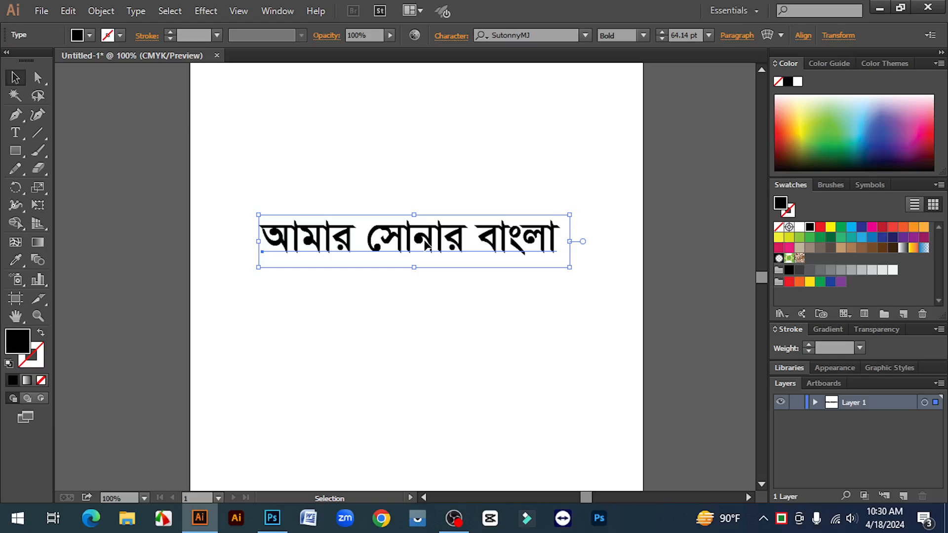
pyautogui.click(435, 261)
pyautogui.click(428, 243)
pyautogui.click(453, 313)
pyautogui.click(432, 241)
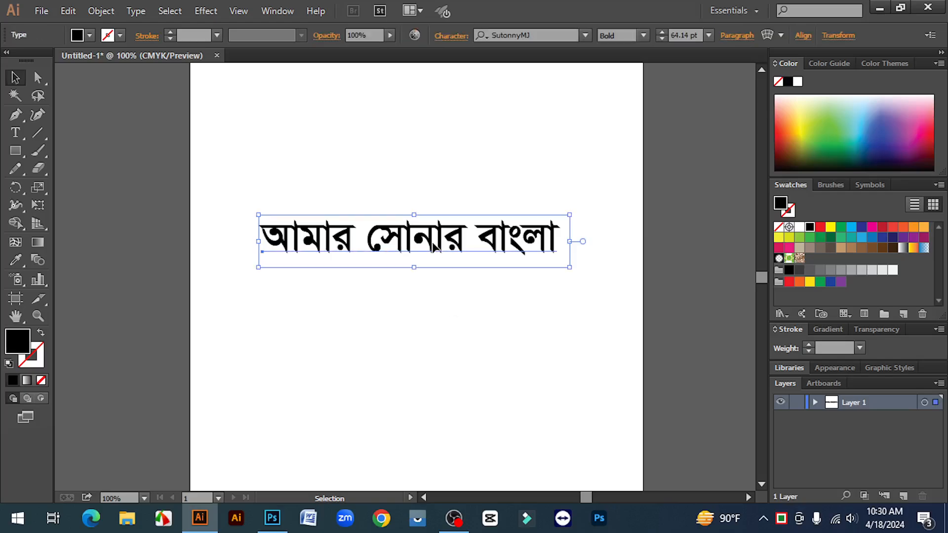
pyautogui.click(418, 297)
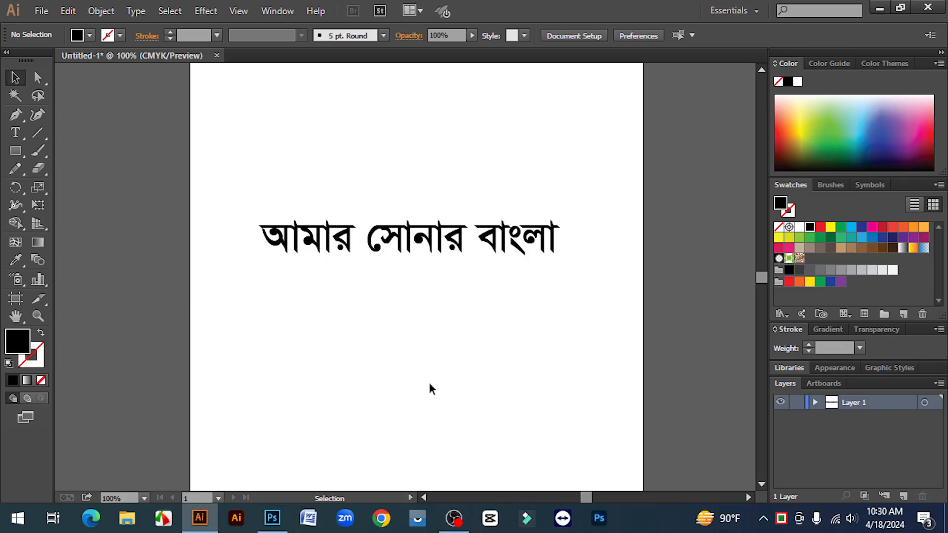
# Step: Look up the BijoyBayanno entry in the Windows app list and close the list again
pyautogui.click(17, 518)
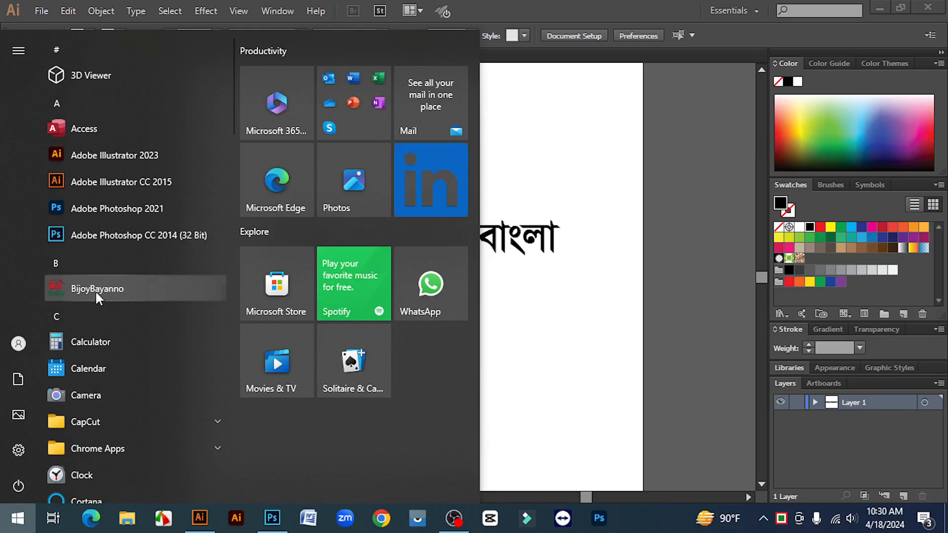
pyautogui.click(501, 318)
# Step: Shift the Bangla text line slightly up the artboard, undoing the last move, and deselect it
pyautogui.moveTo(233, 188); pyautogui.dragTo(615, 283)
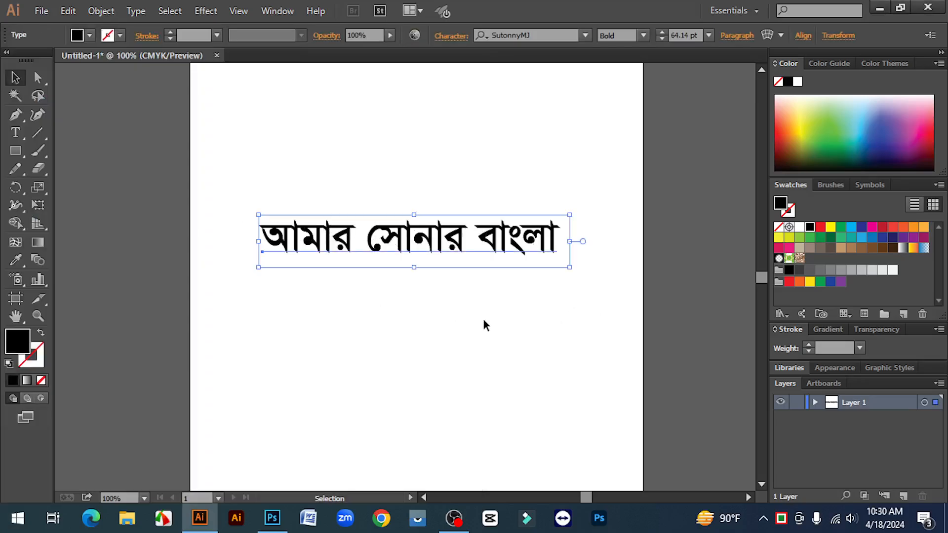
pyautogui.click(483, 319)
pyautogui.click(418, 242)
pyautogui.moveTo(419, 243); pyautogui.dragTo(412, 278)
pyautogui.click(451, 306)
pyautogui.hotkey('ctrl', 'z')
pyautogui.click(440, 294)
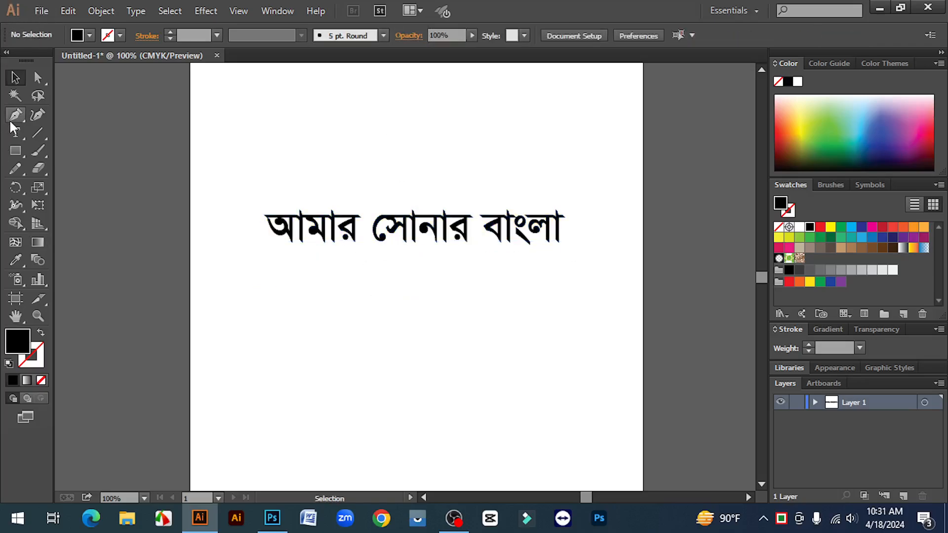
pyautogui.click(15, 131)
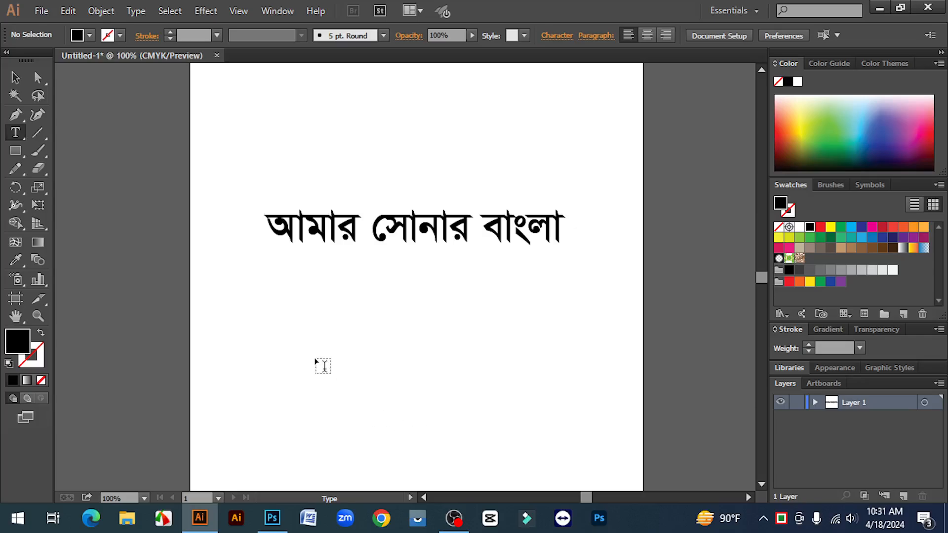
pyautogui.click(335, 356)
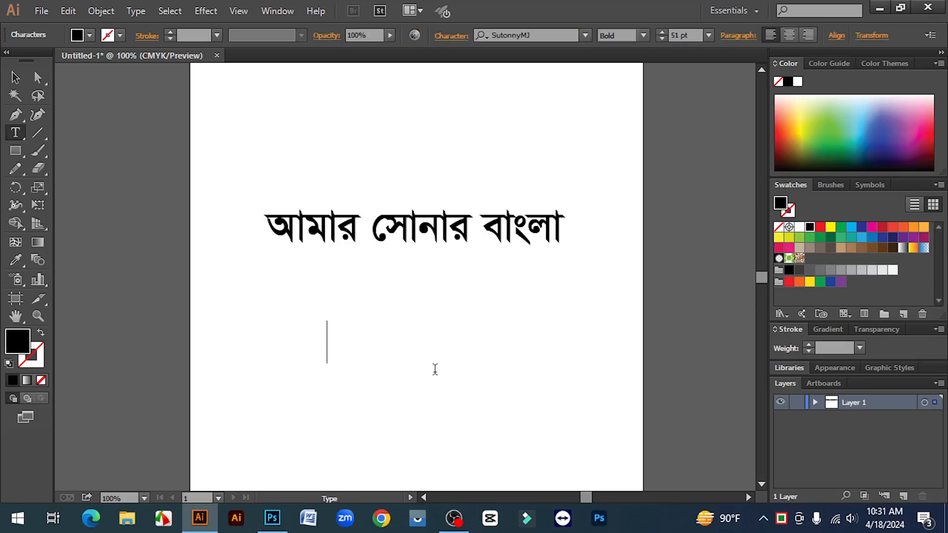
pyautogui.moveTo(342, 231); pyautogui.dragTo(326, 231)
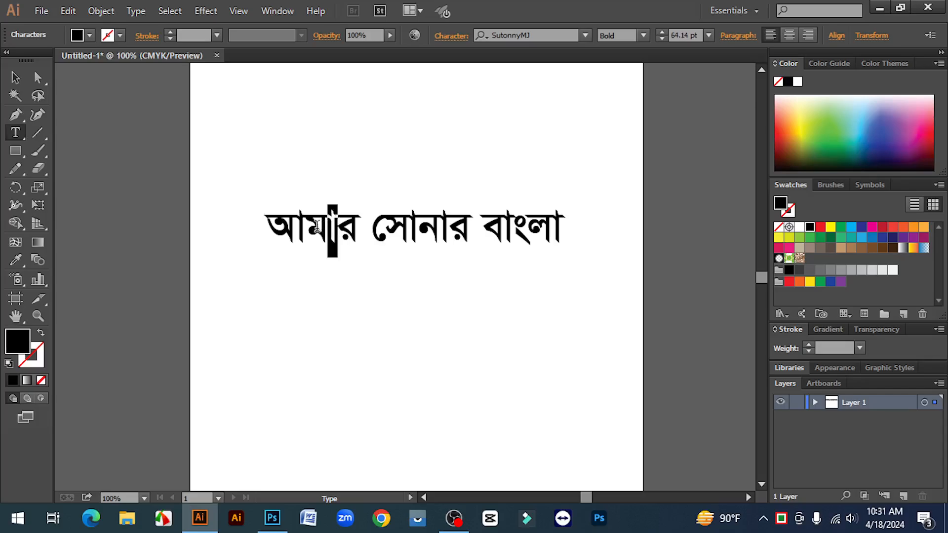
pyautogui.click(315, 229)
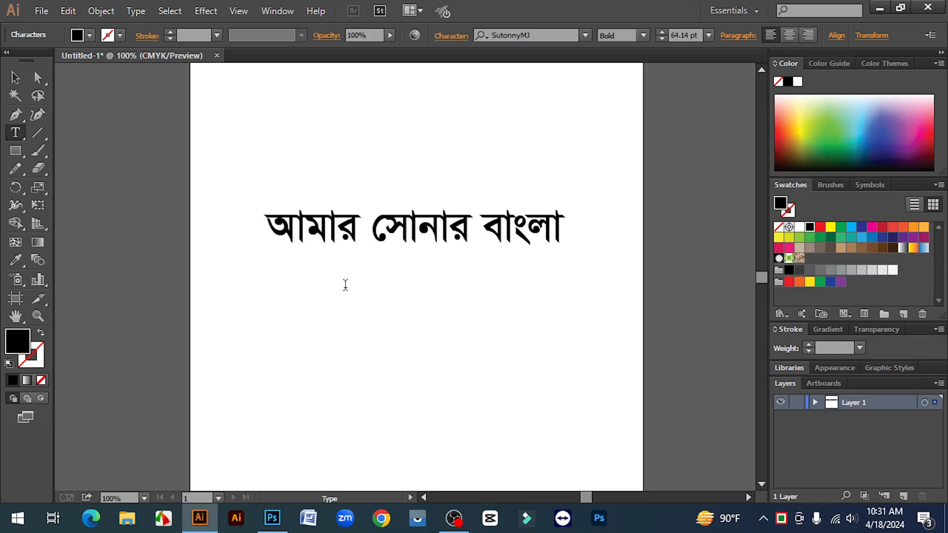
# Step: Leave text editing, move the Bangla text line straight up the artboard and deselect it
pyautogui.click(16, 78)
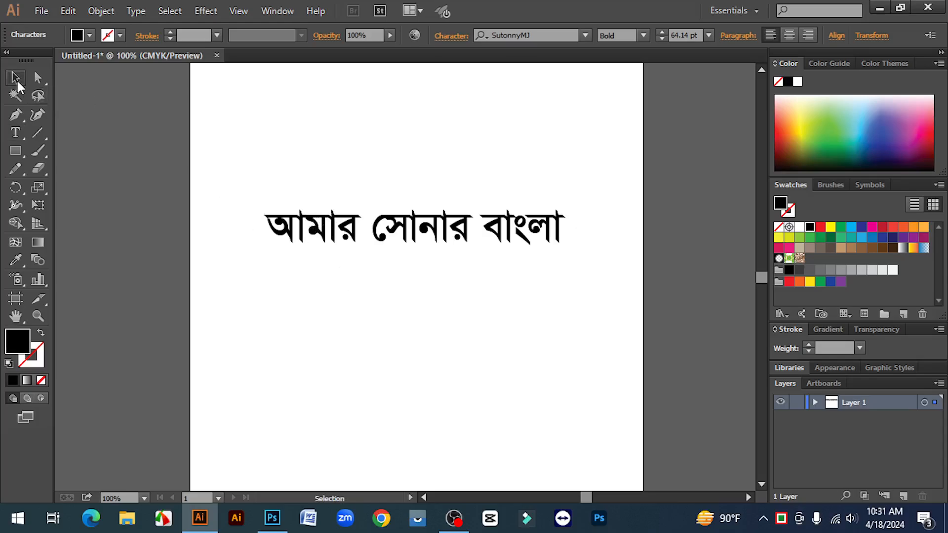
pyautogui.click(386, 320)
pyautogui.moveTo(446, 233); pyautogui.dragTo(445, 198)
pyautogui.click(476, 289)
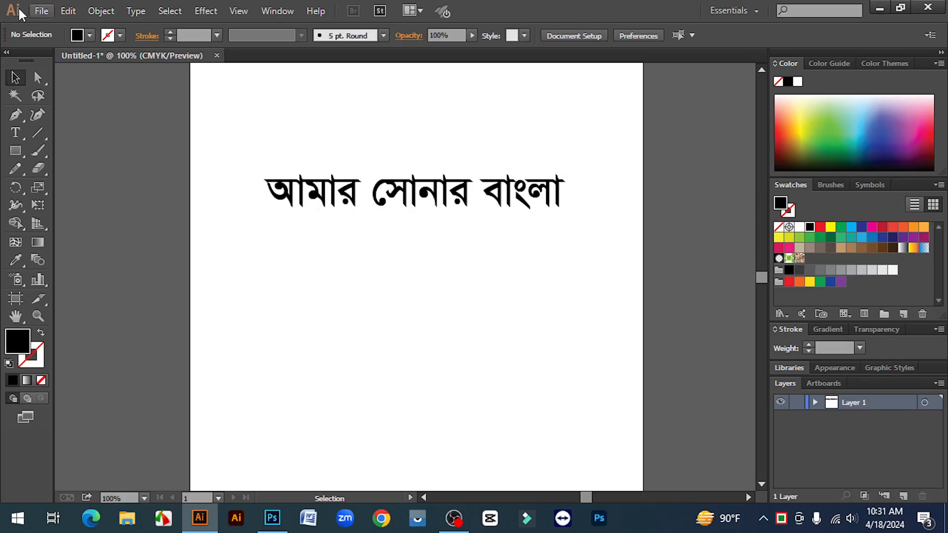
# Step: Check that Show Indic Options is enabled in the Type preferences and accept the settings
pyautogui.click(64, 12)
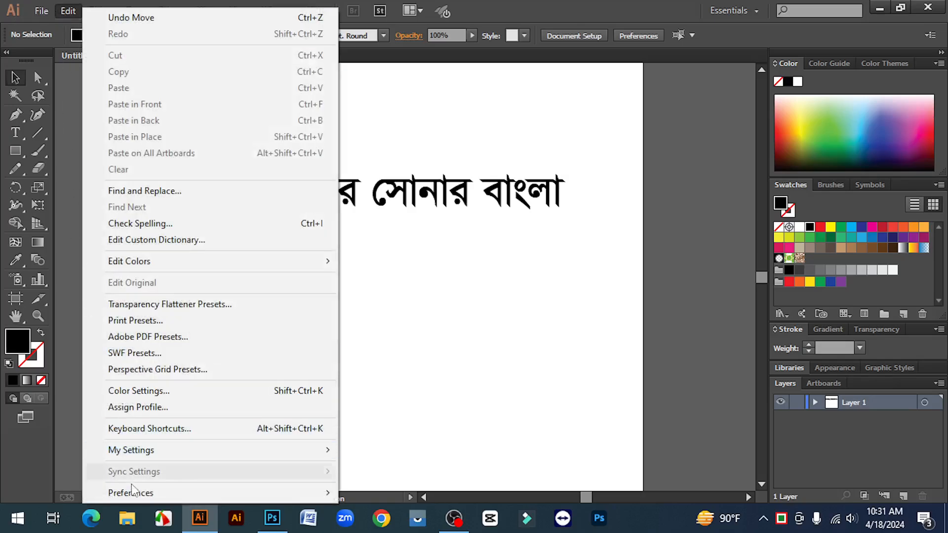
pyautogui.moveTo(171, 494)
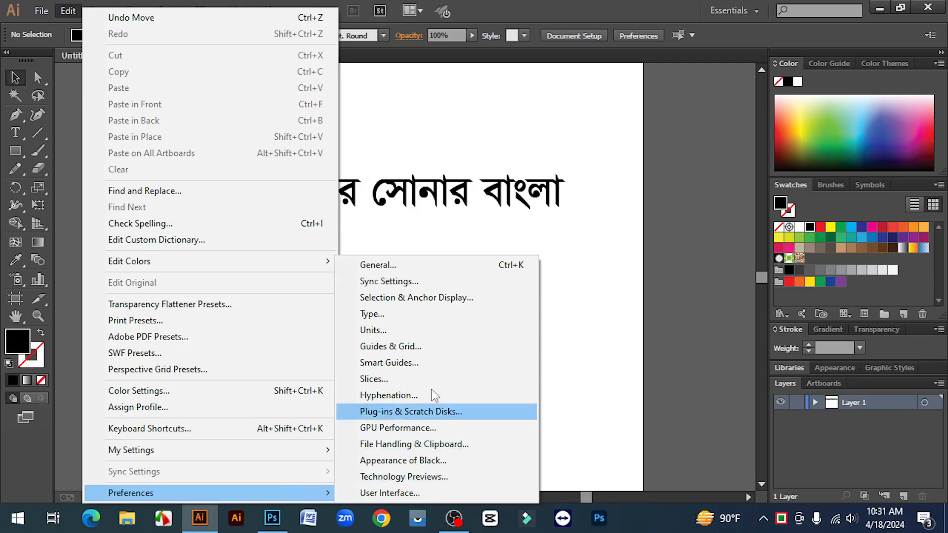
pyautogui.click(378, 315)
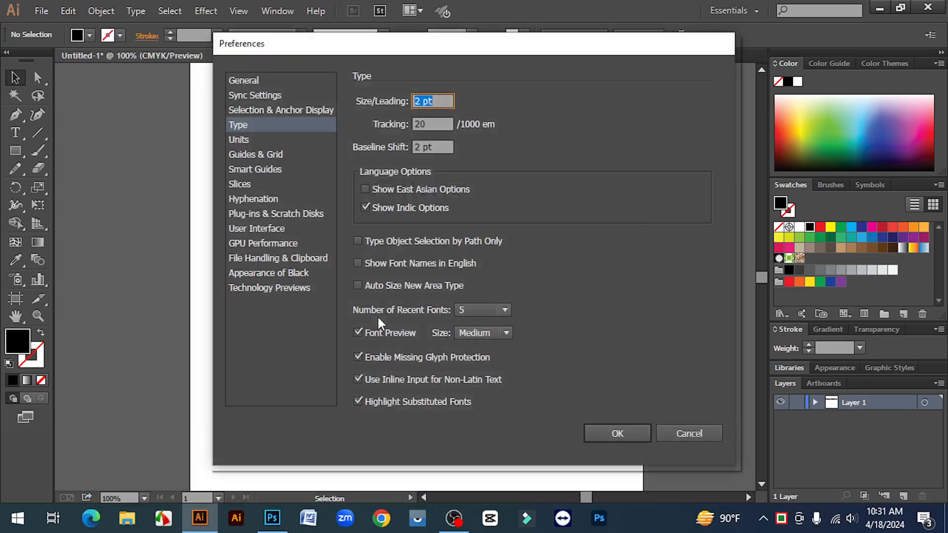
pyautogui.click(364, 207)
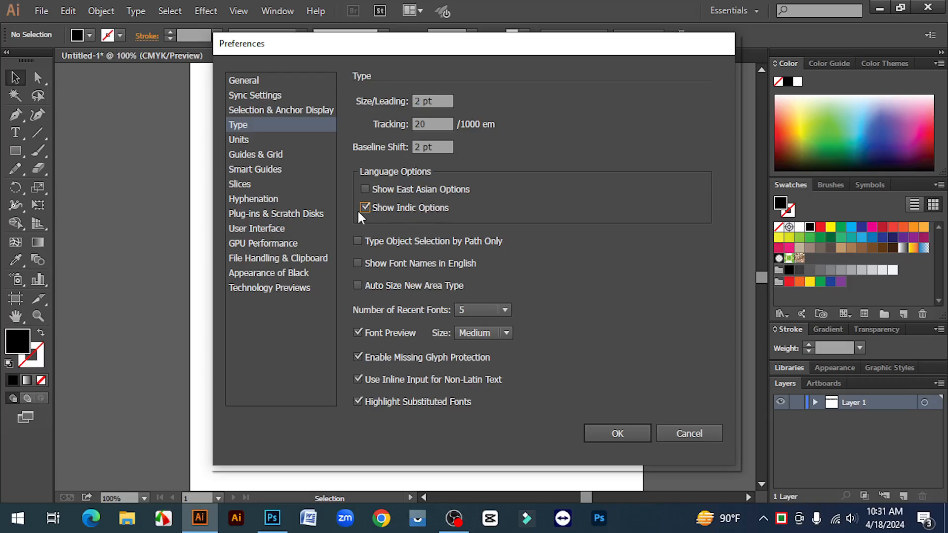
pyautogui.click(625, 433)
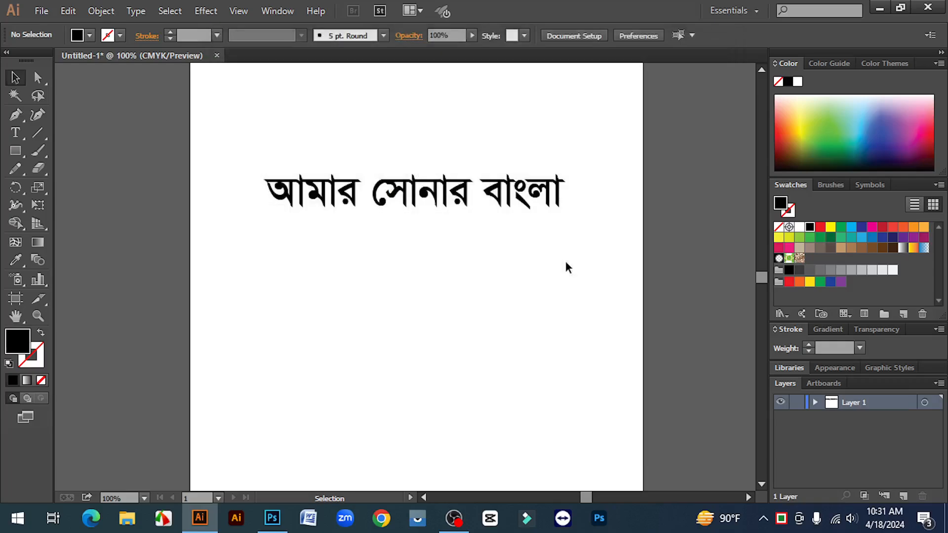
# Step: Move the Bangla text line slightly down the artboard and deselect it
pyautogui.moveTo(251, 136); pyautogui.dragTo(567, 219)
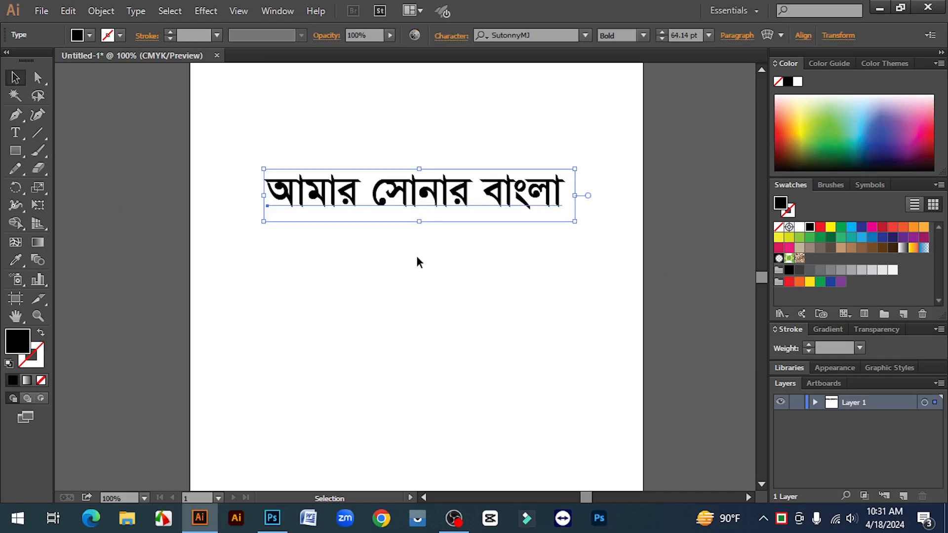
pyautogui.click(417, 271)
pyautogui.moveTo(397, 195); pyautogui.dragTo(396, 206)
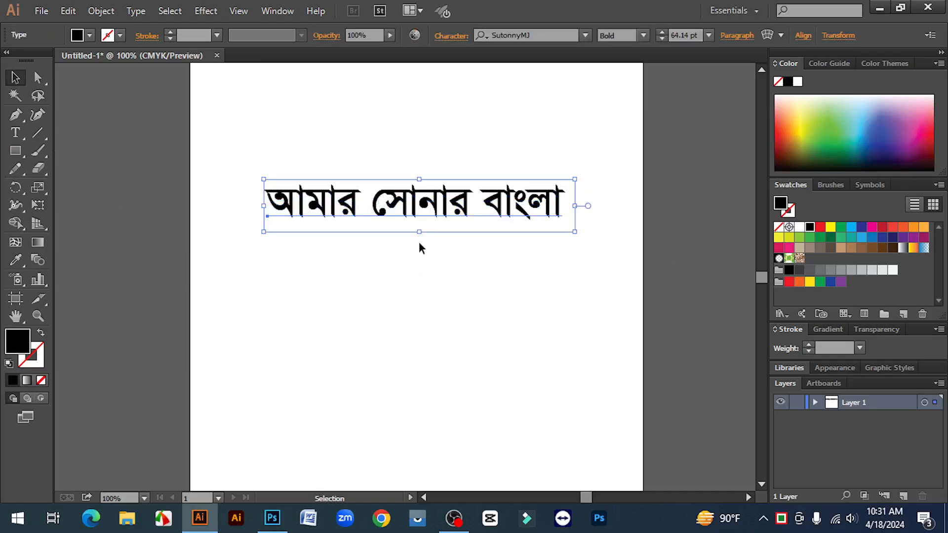
pyautogui.click(419, 243)
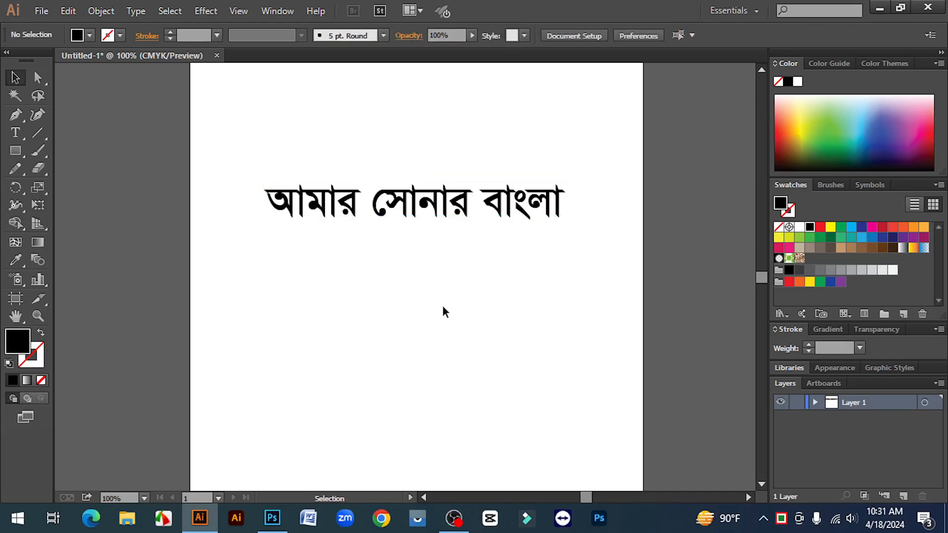
# Step: Switch to Photoshop, activate the Type tool and set the Bijoy keyboard input to English
pyautogui.click(283, 526)
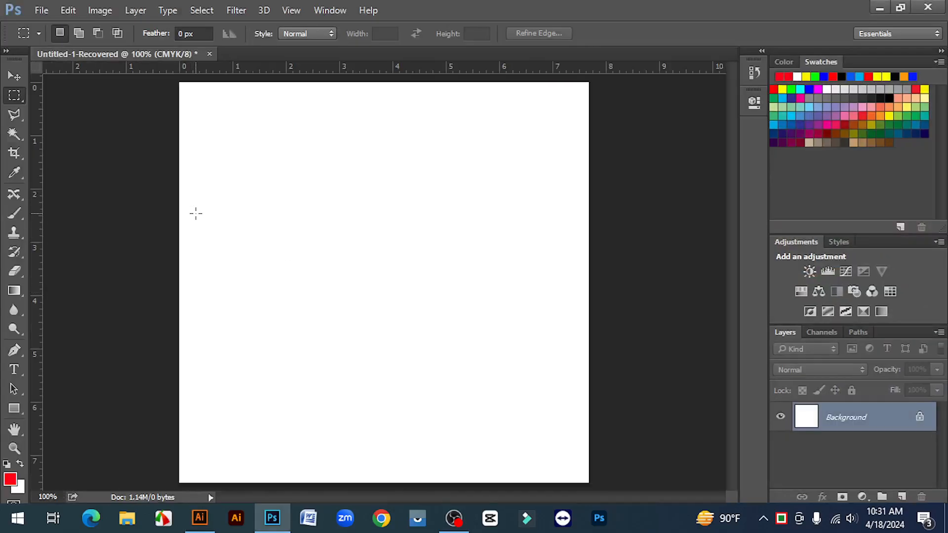
pyautogui.click(17, 374)
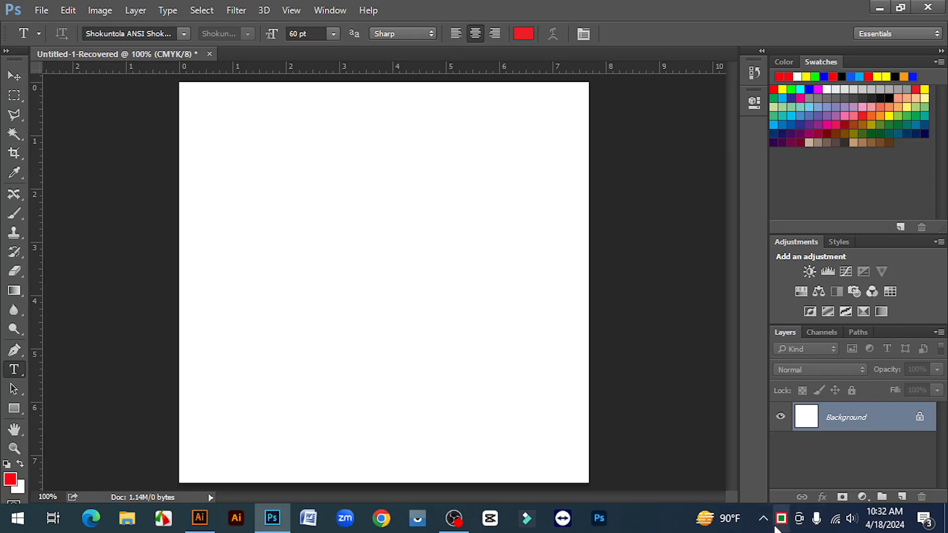
pyautogui.click(781, 519)
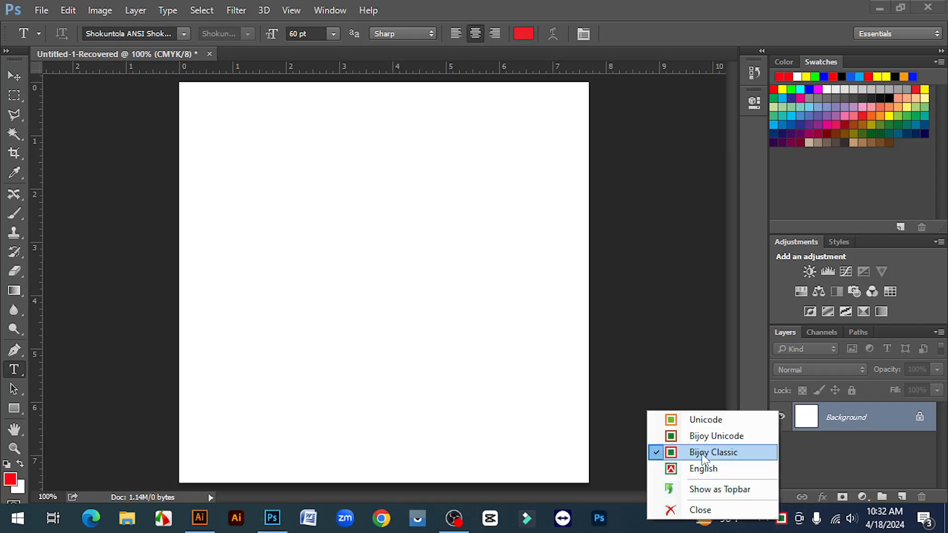
pyautogui.click(702, 469)
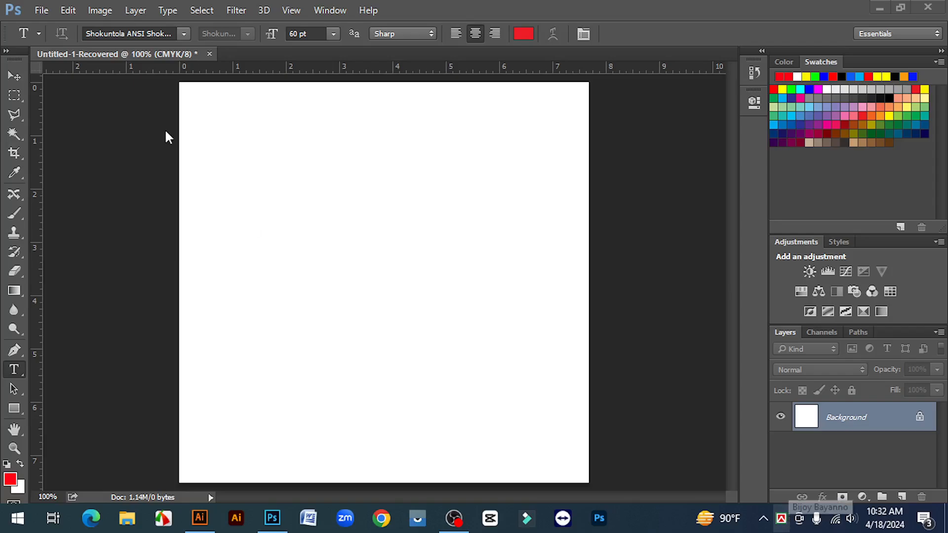
# Step: Search the fonts for "suto" and set the Type tool's font to SutonnyMJ Bold
pyautogui.click(155, 30)
pyautogui.click(155, 31)
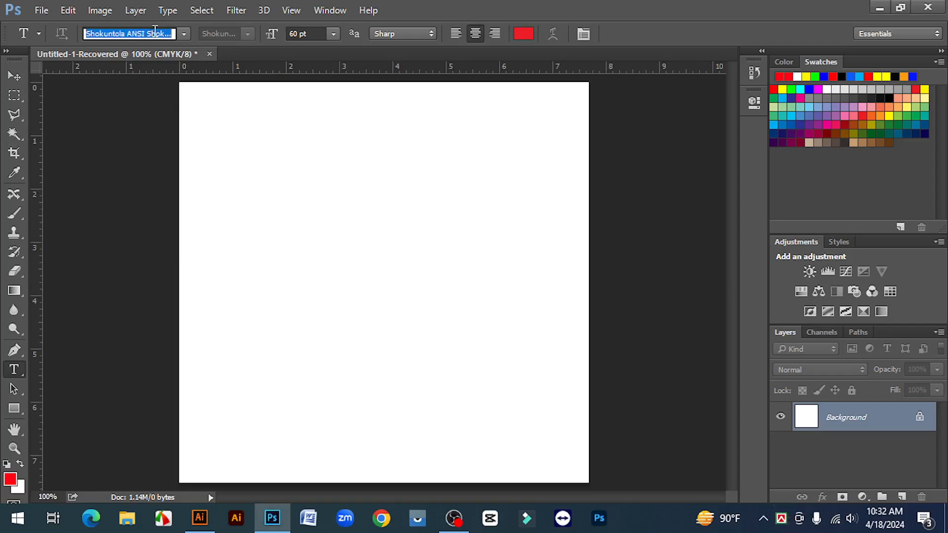
pyautogui.doubleClick(155, 31)
pyautogui.click(155, 30)
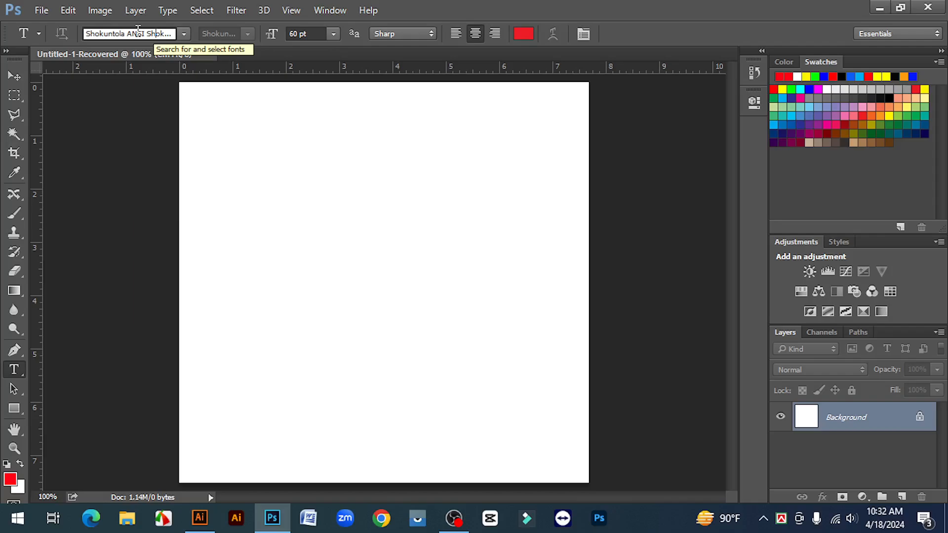
pyautogui.doubleClick(138, 30)
pyautogui.click(138, 30)
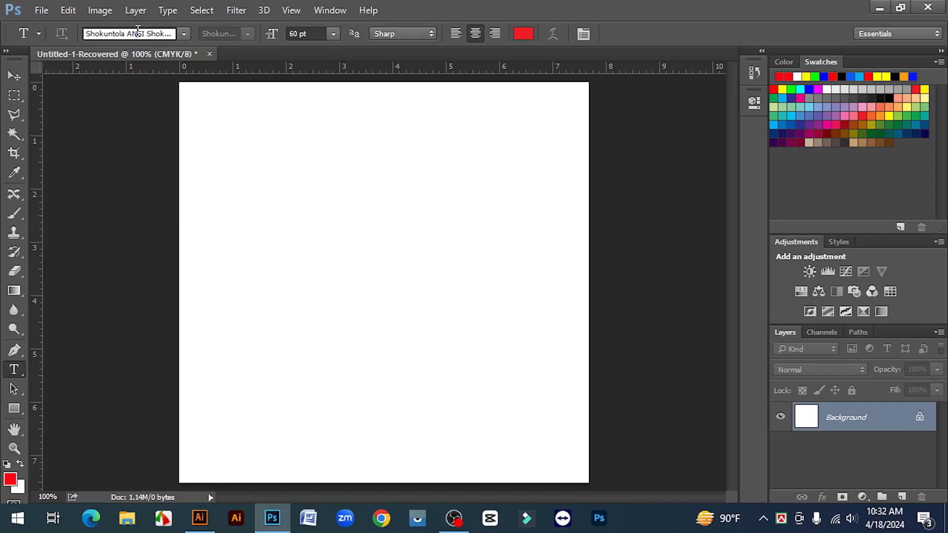
pyautogui.click(138, 30)
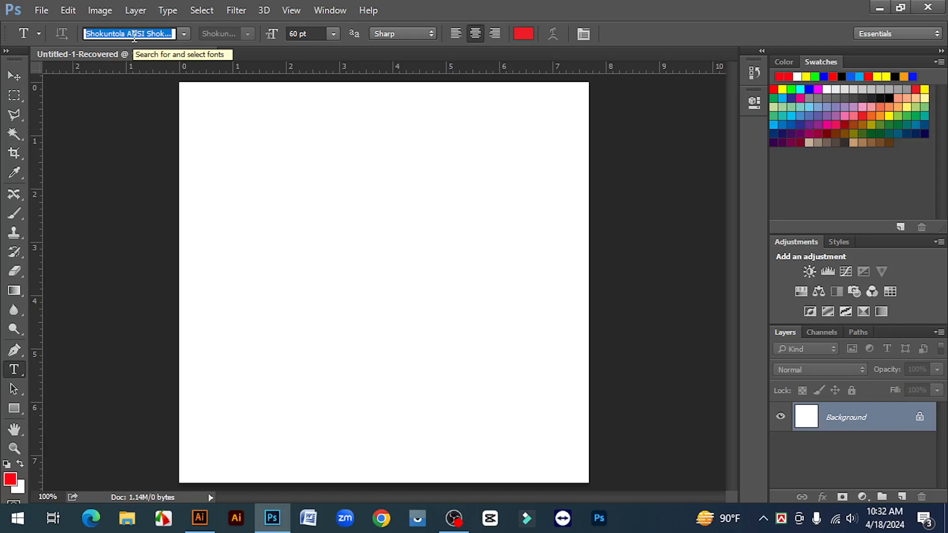
pyautogui.write('suto')
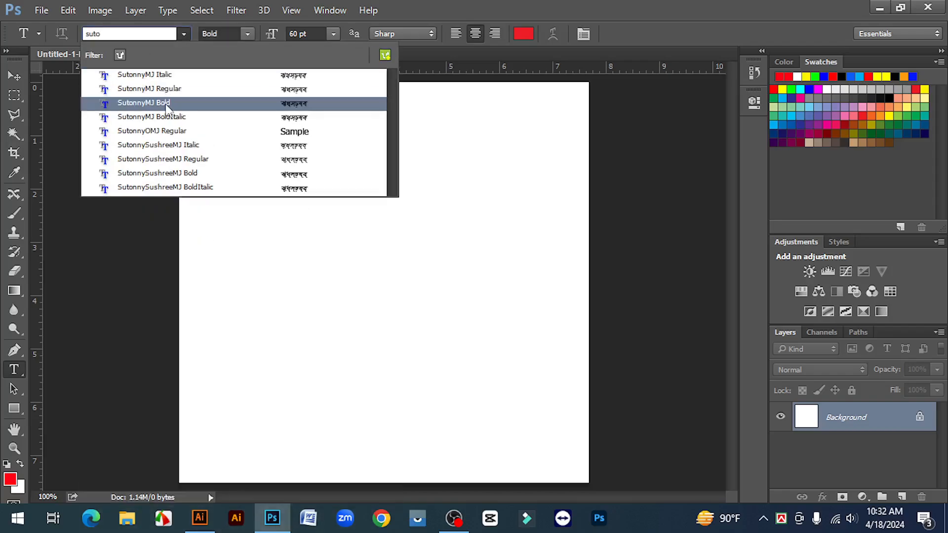
pyautogui.click(167, 104)
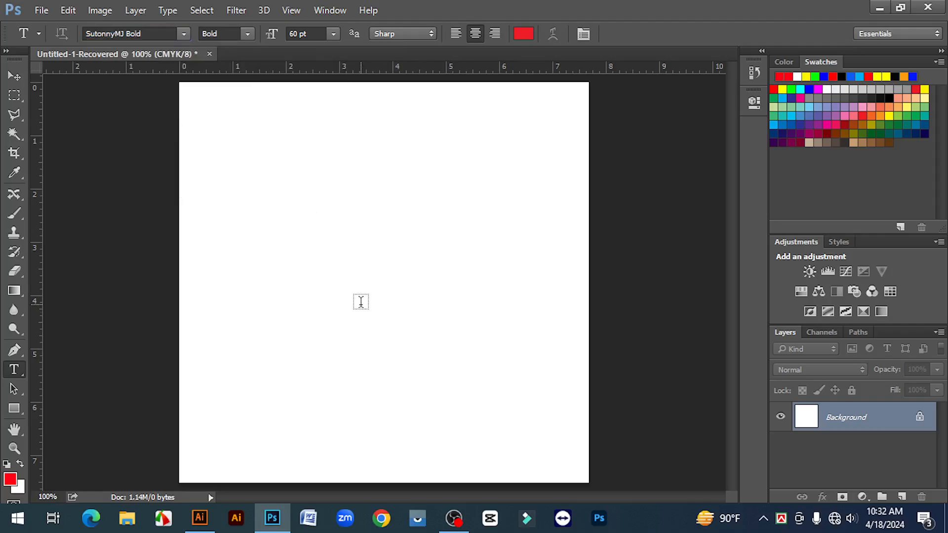
# Step: Set the keyboard input to Bijoy Classic and add the text "আমার সোনার বাংলা" on the canvas
pyautogui.click(779, 523)
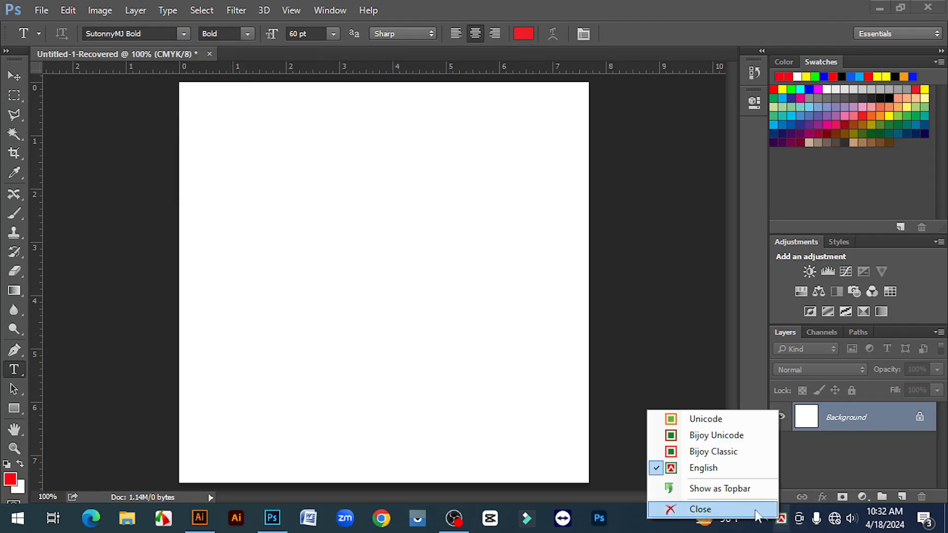
pyautogui.click(712, 452)
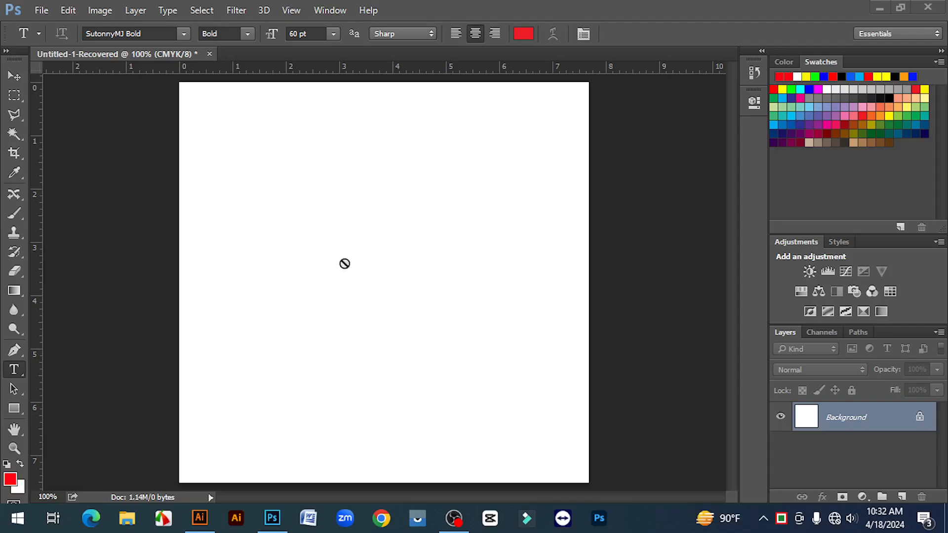
pyautogui.click(277, 281)
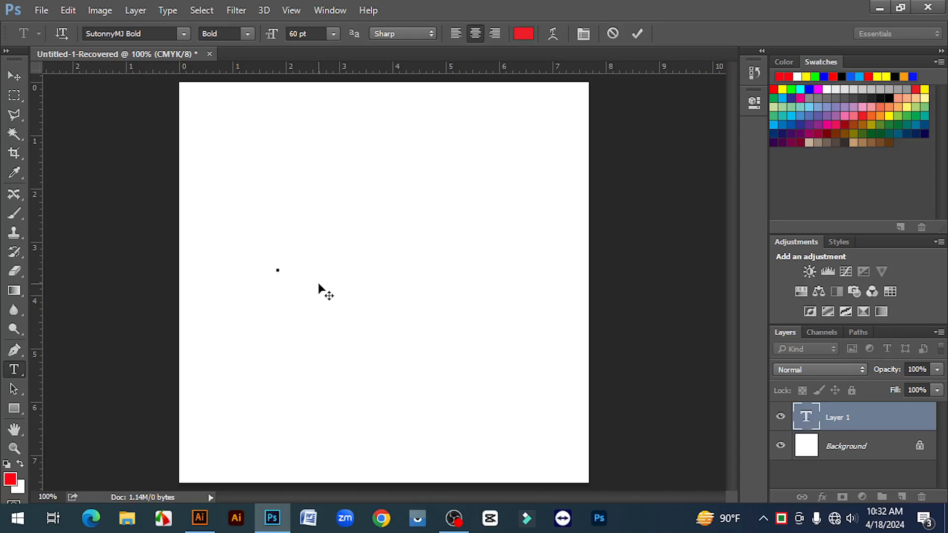
pyautogui.write('আমা')
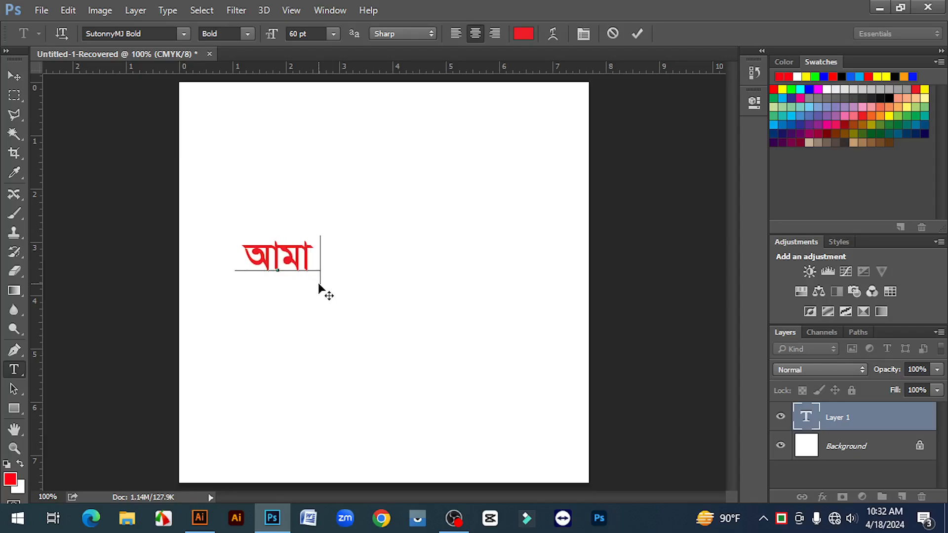
pyautogui.write('র সো')
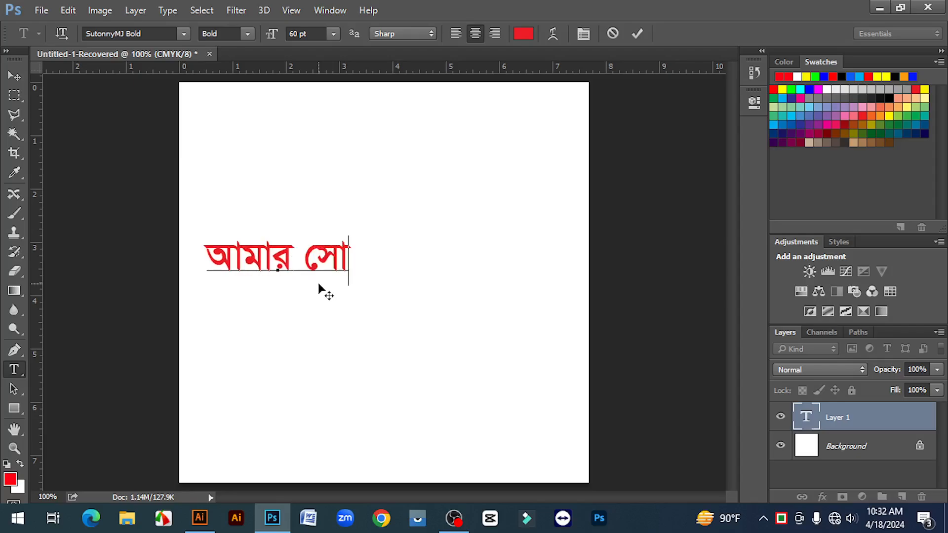
pyautogui.write('নার ')
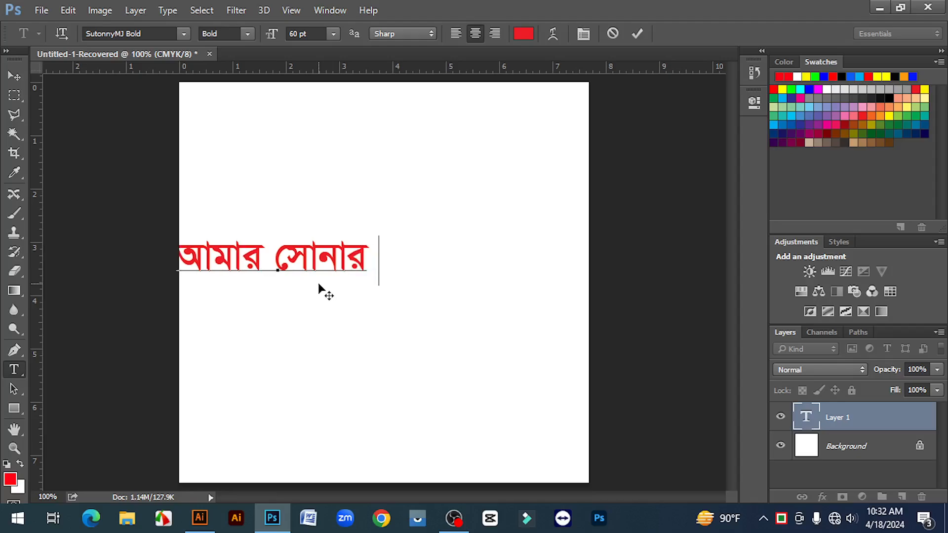
pyautogui.write('বাংলা')
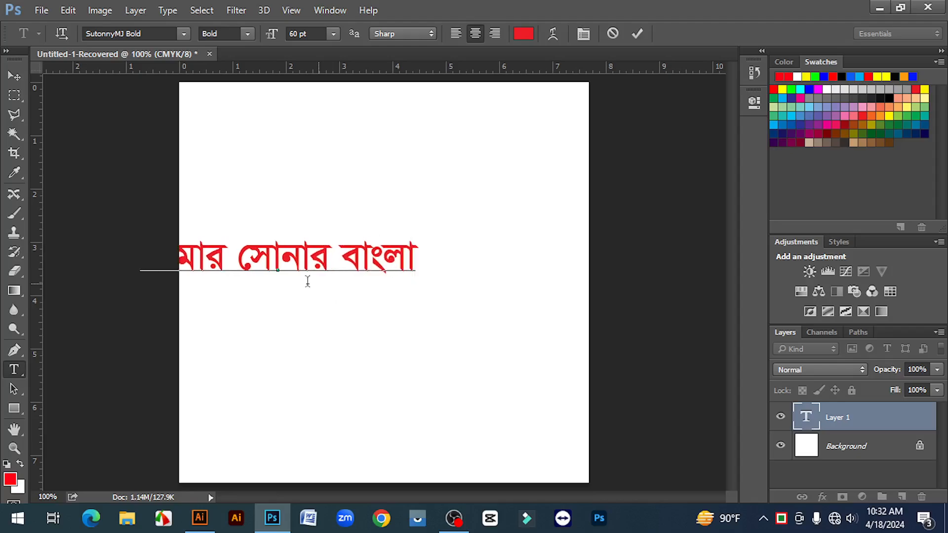
pyautogui.hotkey('ctrl', 'Return')
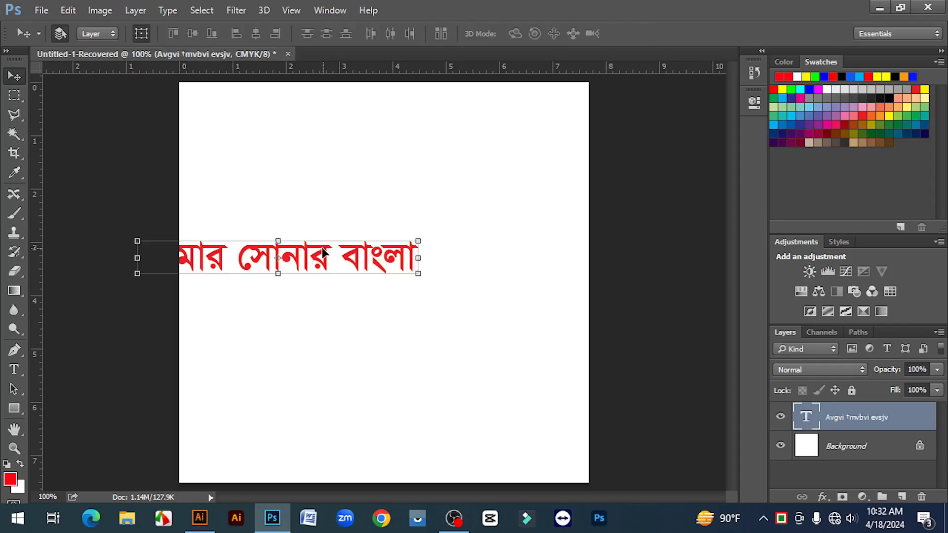
# Step: Move the Bangla text up and to the right so the whole line lies within the canvas
pyautogui.moveTo(342, 247); pyautogui.dragTo(422, 212)
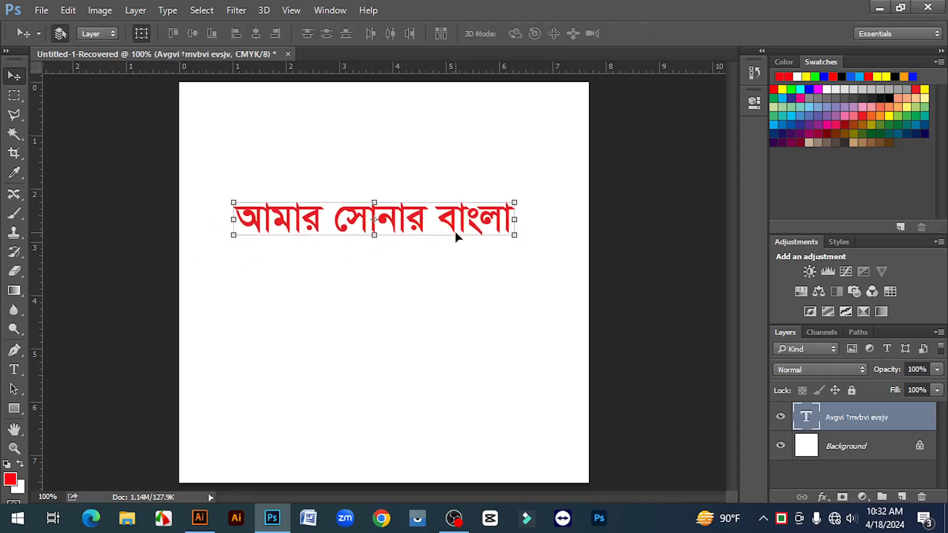
pyautogui.click(436, 268)
pyautogui.click(366, 224)
# Step: Check that the Middle Eastern and South Asian text engine is chosen in the Type preferences and accept the settings
pyautogui.click(63, 10)
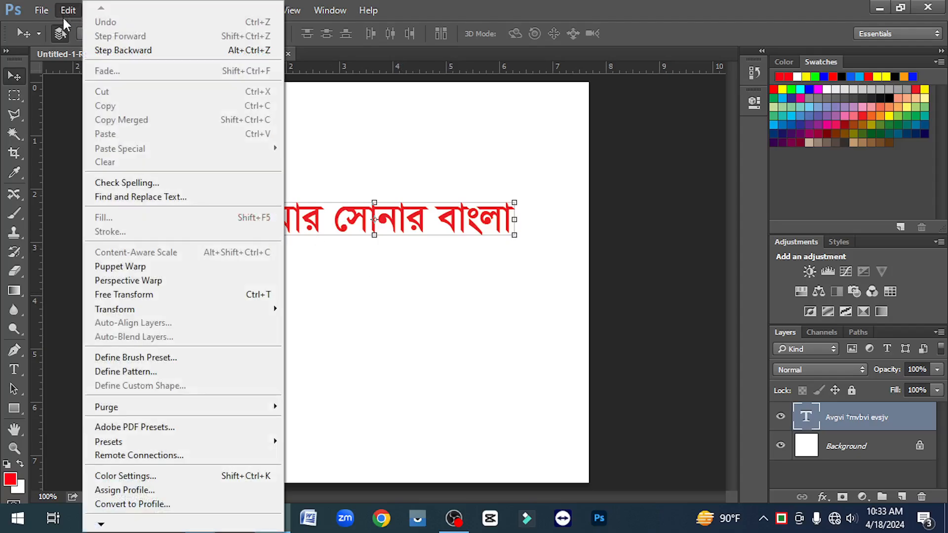
pyautogui.moveTo(101, 525)
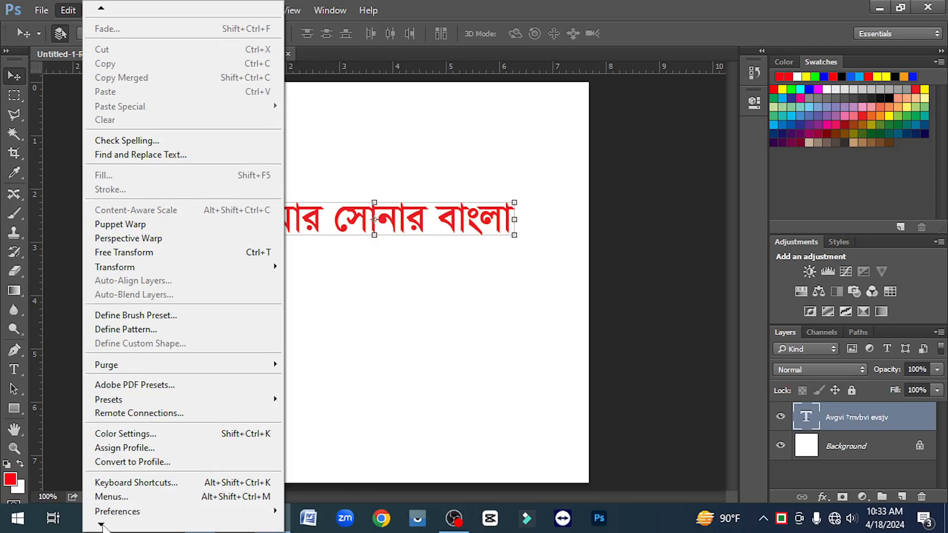
pyautogui.moveTo(136, 492)
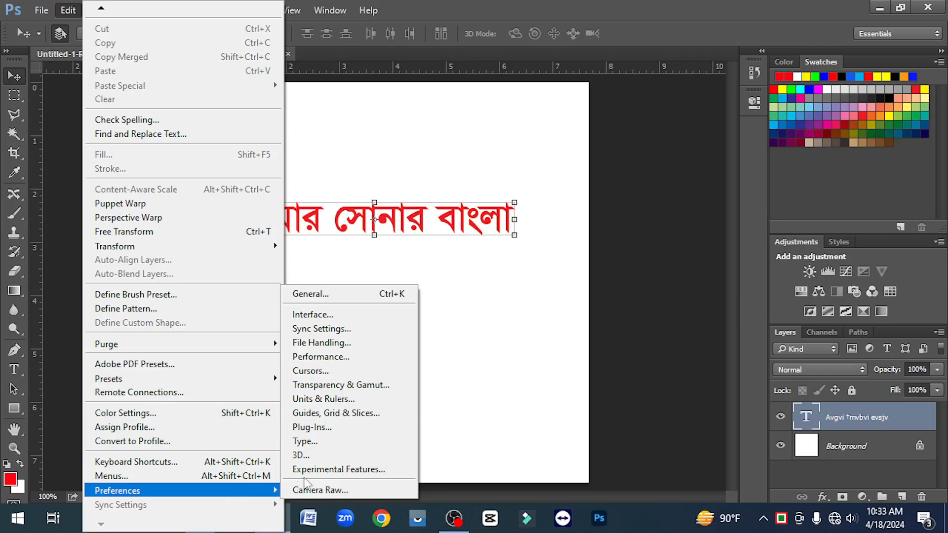
pyautogui.click(318, 443)
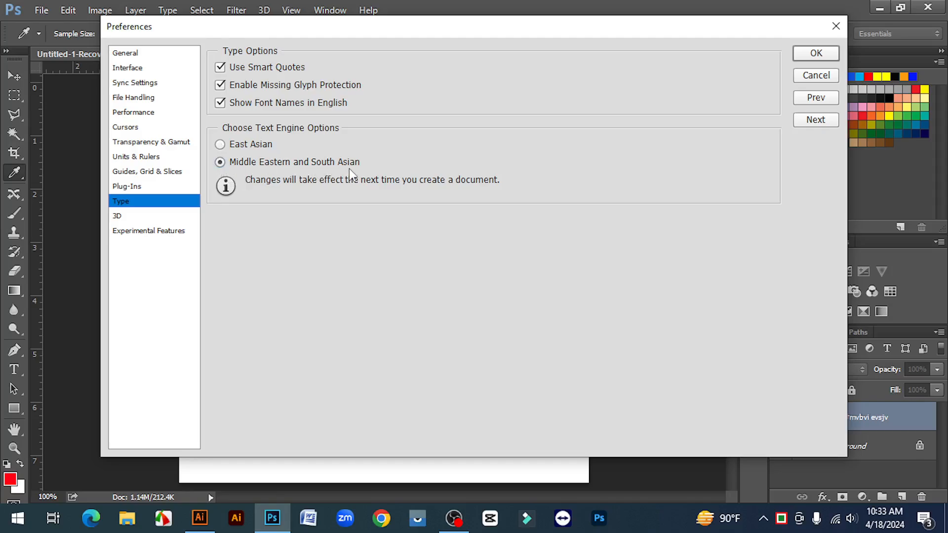
pyautogui.click(825, 54)
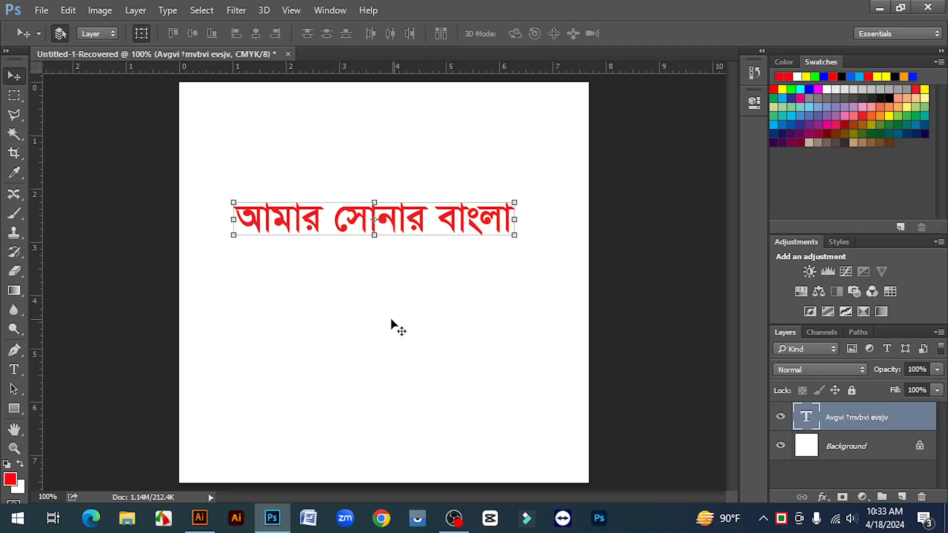
pyautogui.click(383, 266)
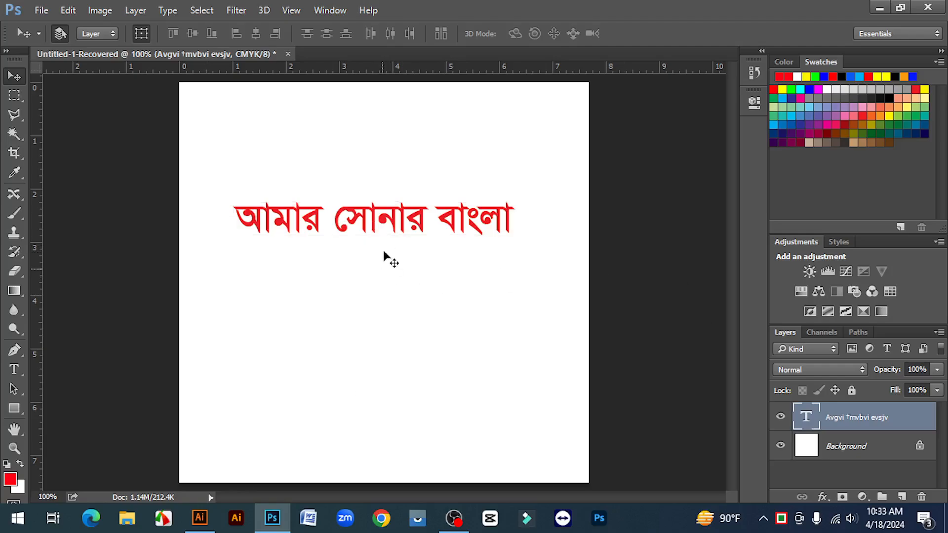
pyautogui.click(385, 223)
pyautogui.click(401, 316)
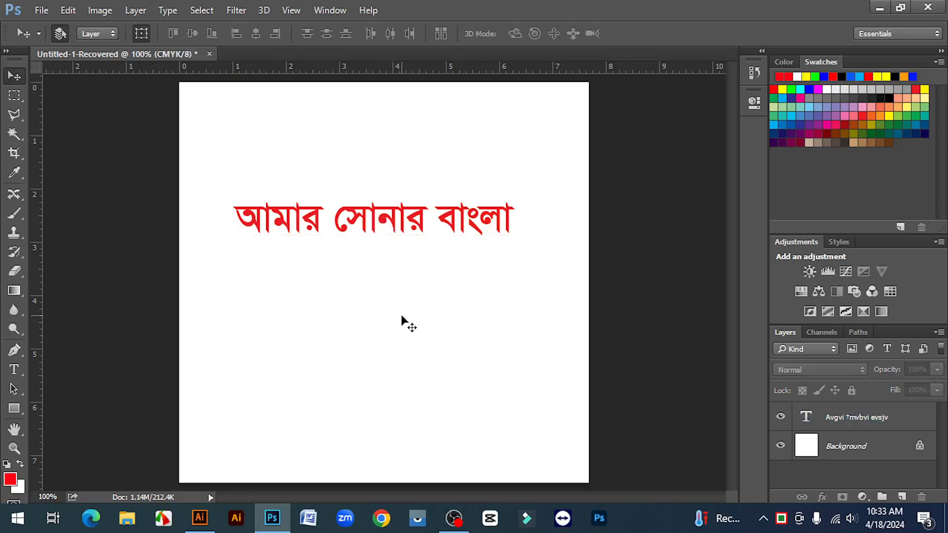
pyautogui.moveTo(225, 148); pyautogui.dragTo(540, 313)
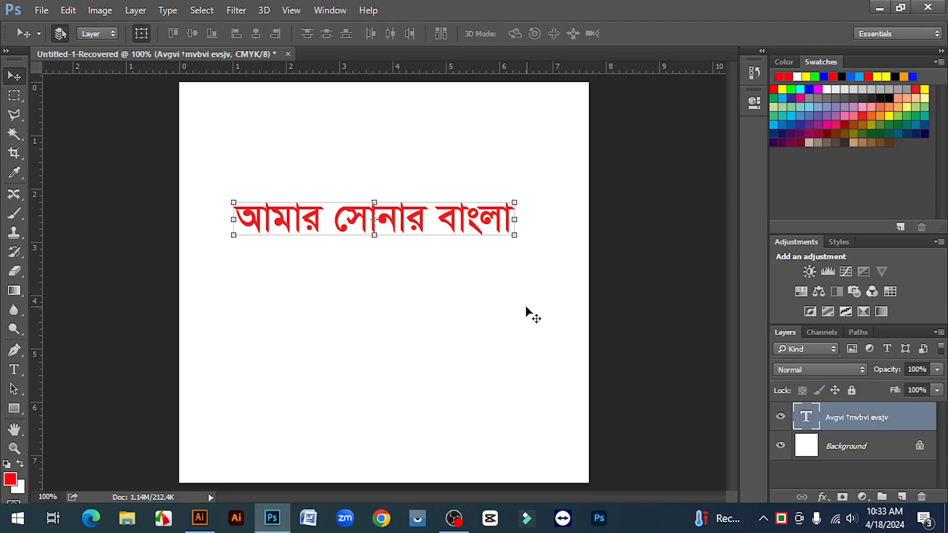